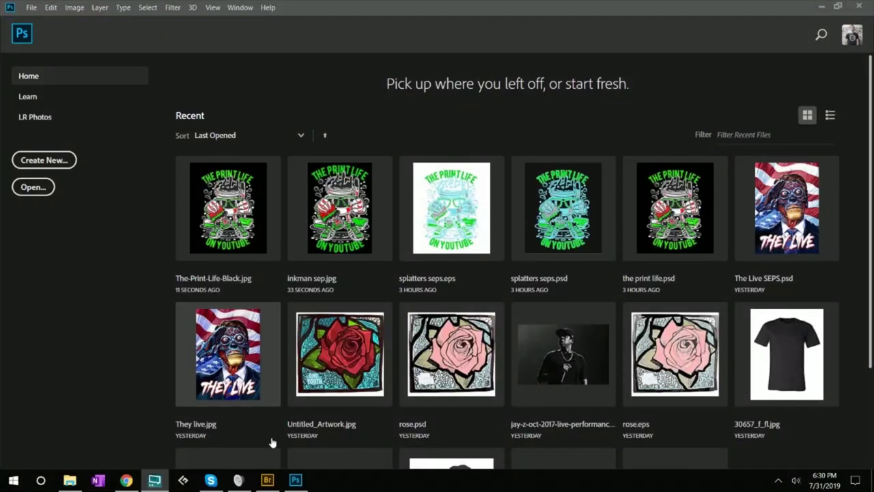
Step: Open The-Print-Life-Black.jpg from the Recent files on the Photoshop Home screen
left_click(228, 207)
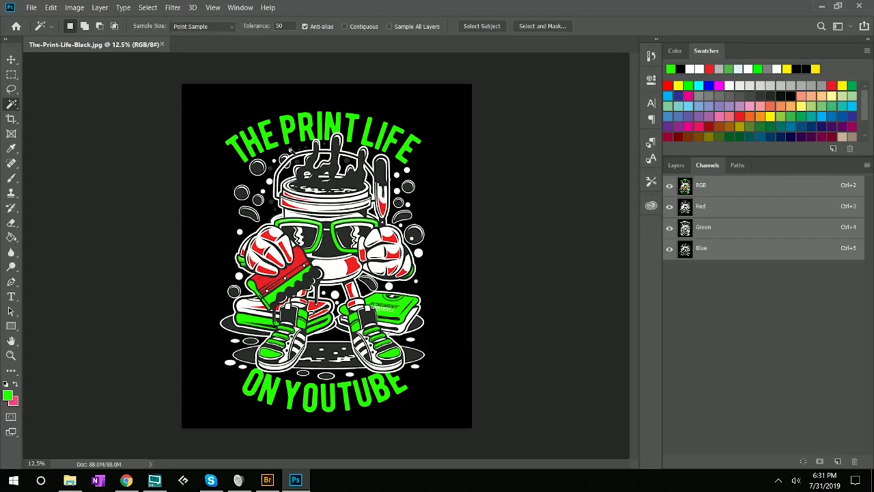
Step: Resample the image from 300 to 900 pixels/inch, keeping its 16.973 × 20.143 inch size
left_click(74, 8)
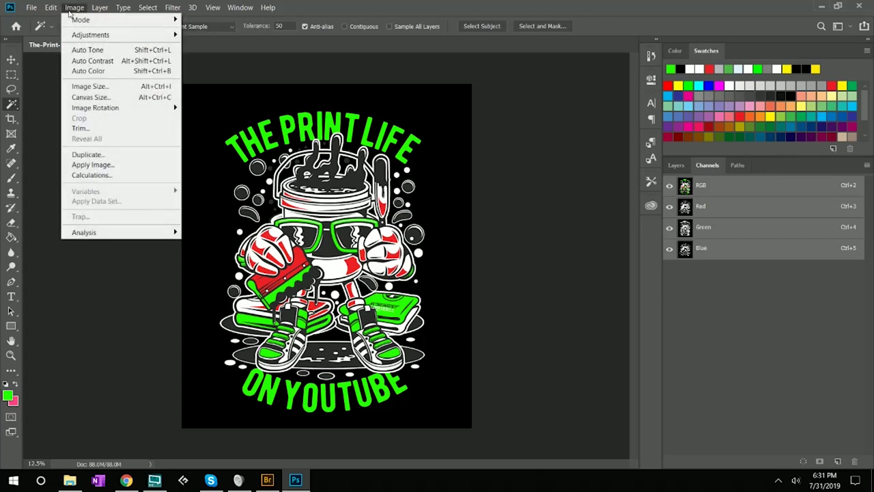
left_click(83, 87)
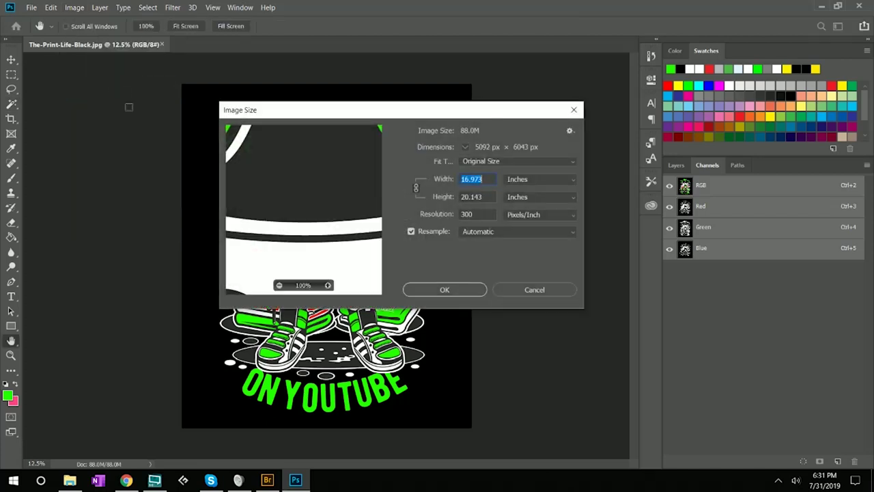
left_click_drag(480, 214, 462, 214)
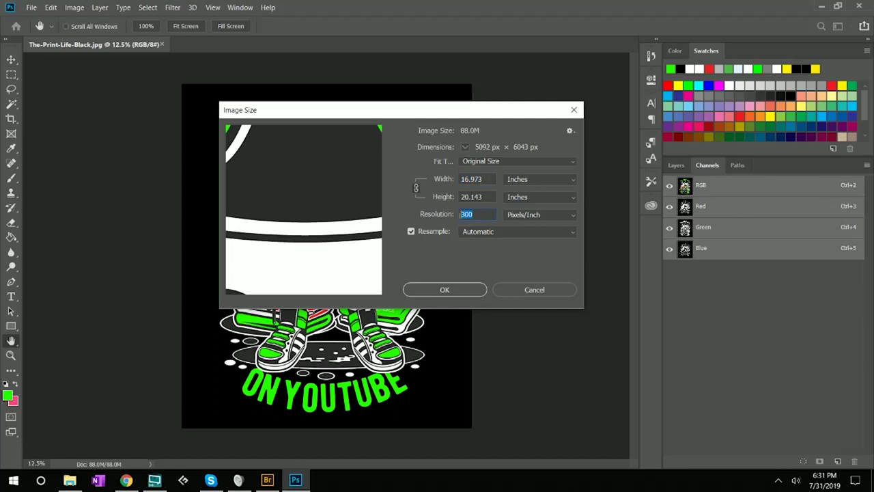
type("900")
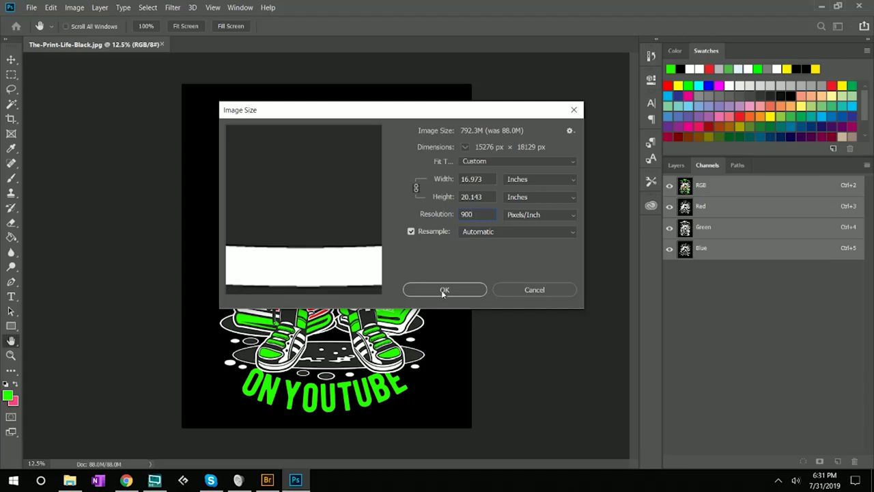
left_click(72, 9)
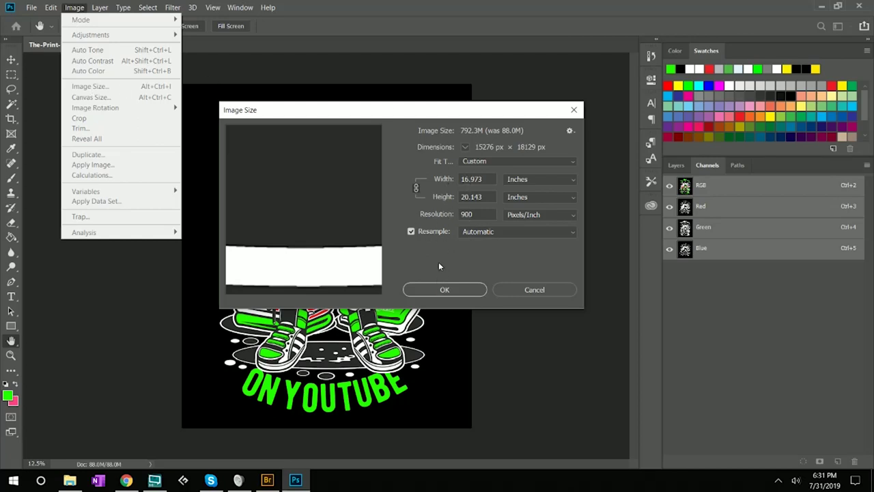
left_click(443, 291)
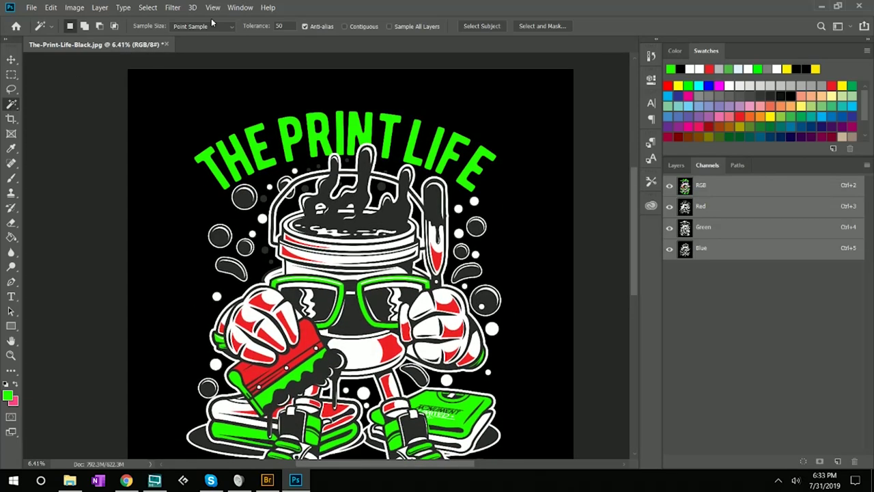
Step: Magic Wand the green lettering at tolerance 50, then enable Contiguous and undo that selection
left_click(273, 29)
left_click(286, 134)
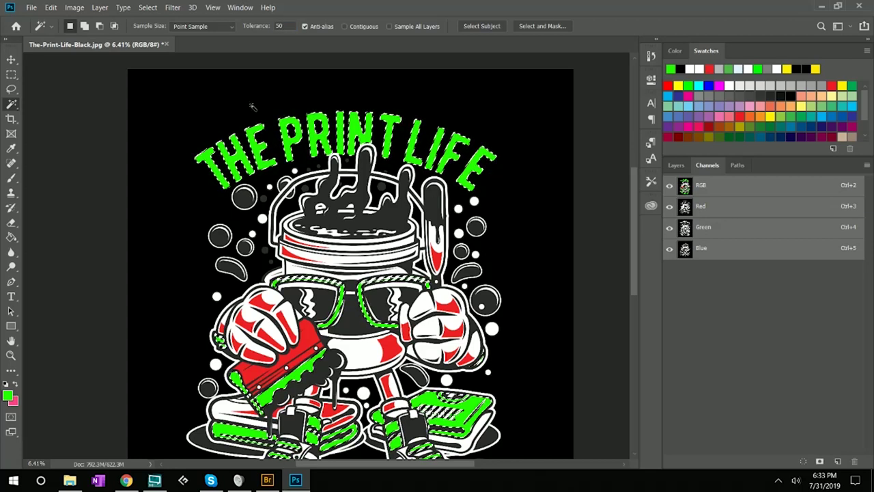
left_click(344, 27)
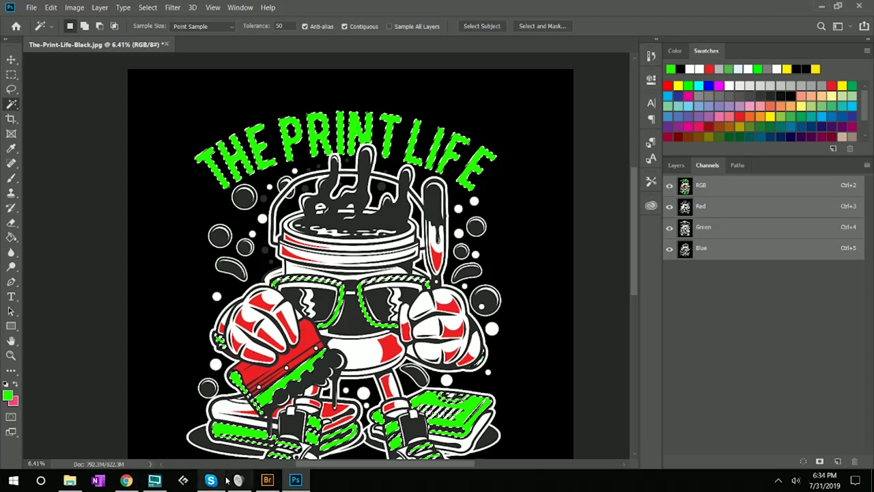
key("ctrl+z")
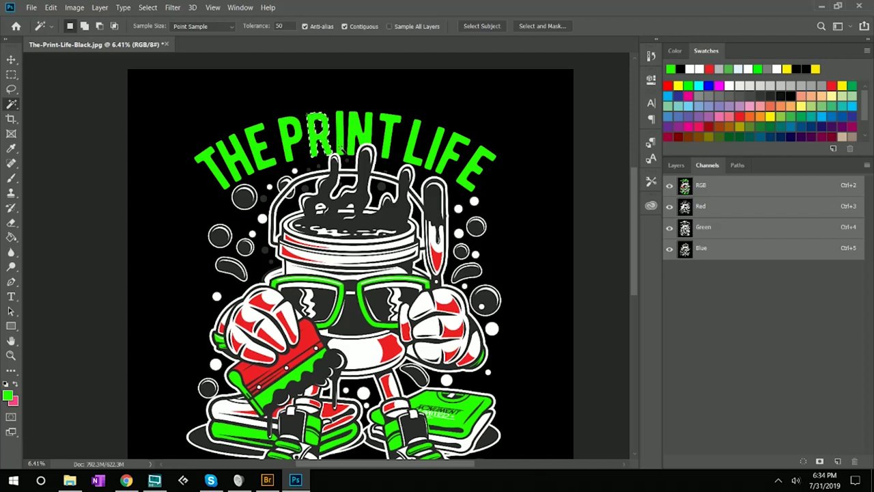
scroll(554, 132, "down", 1)
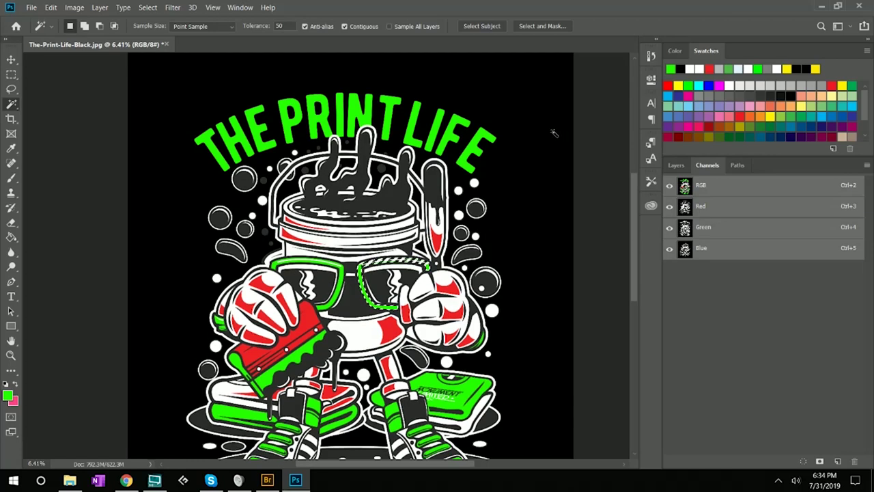
Step: Turn Contiguous off and click a white area to select all white regions at tolerance 50
key("ctrl+z")
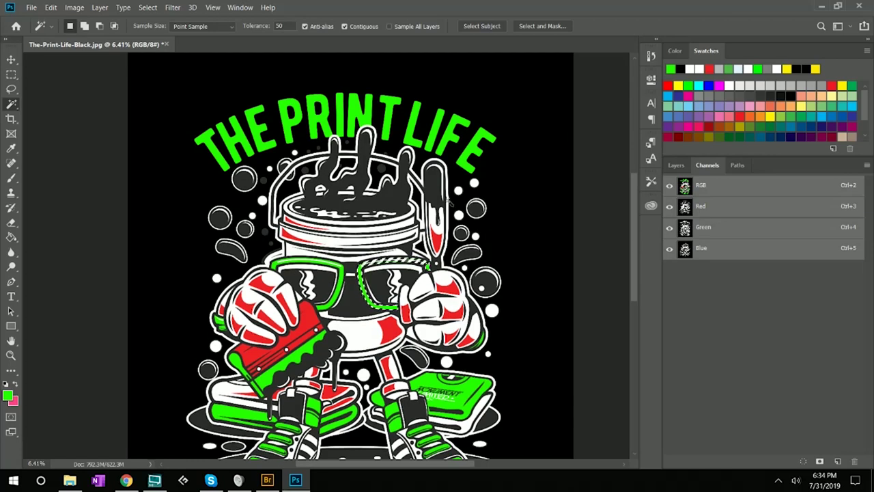
left_click(345, 26)
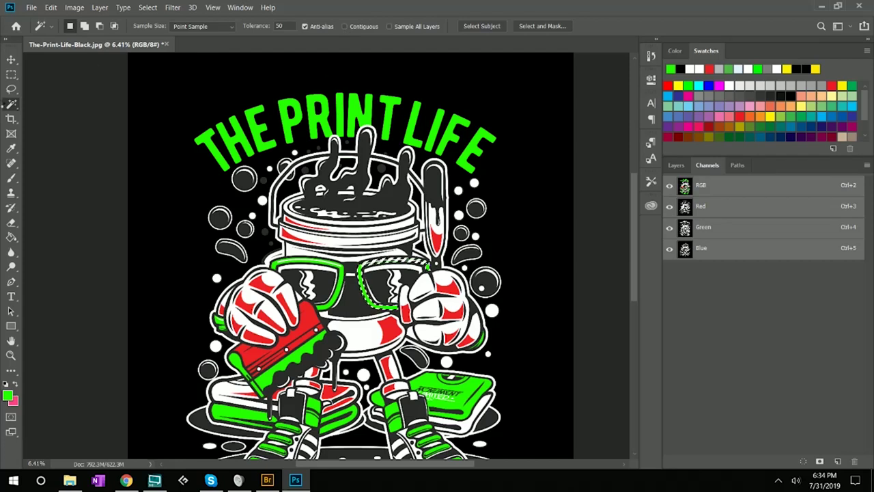
left_click(275, 119)
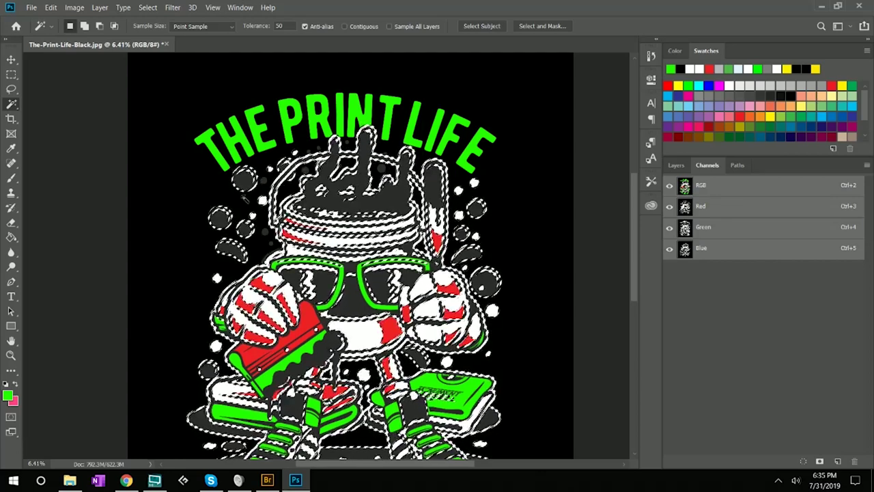
left_click(868, 167)
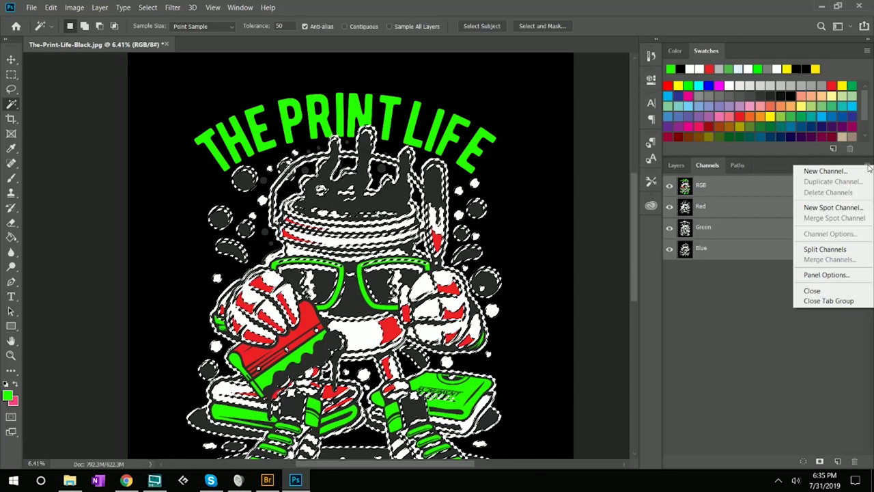
Step: Create a spot channel named 'under base white' from the selection with light cyan ink c5fffc
left_click(819, 206)
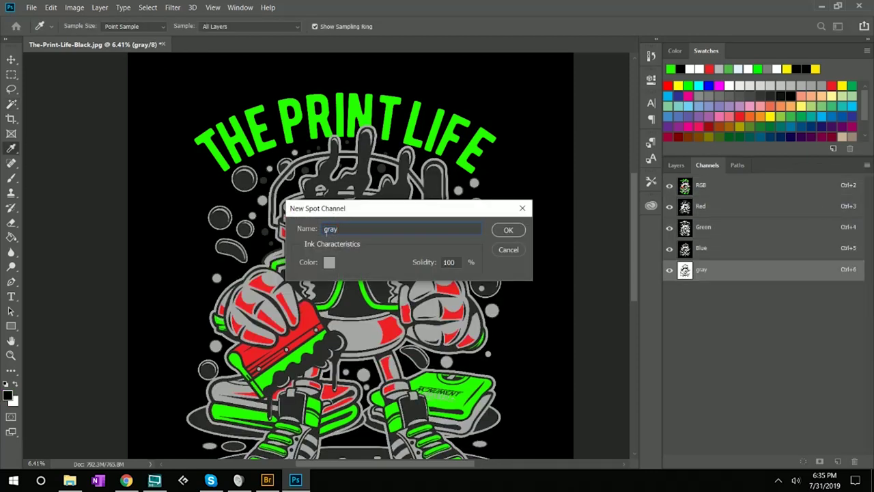
type("under base white")
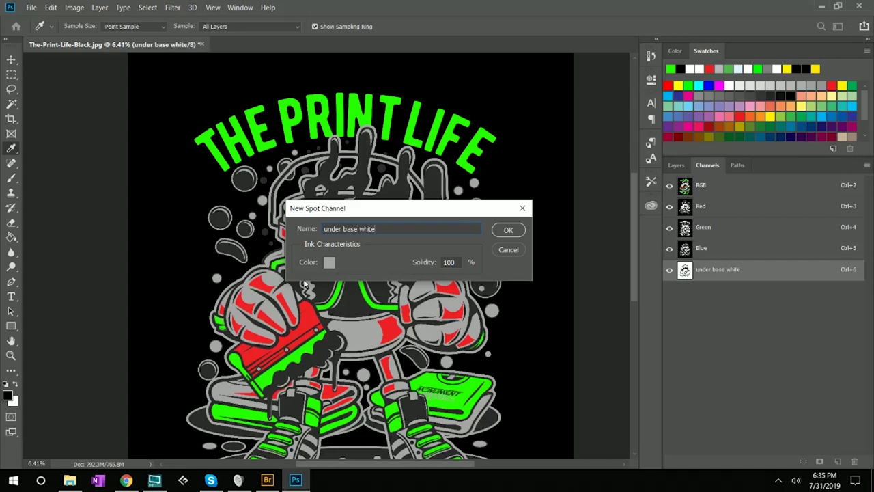
left_click(329, 263)
type("ffffff")
left_click_drag(447, 208, 446, 224)
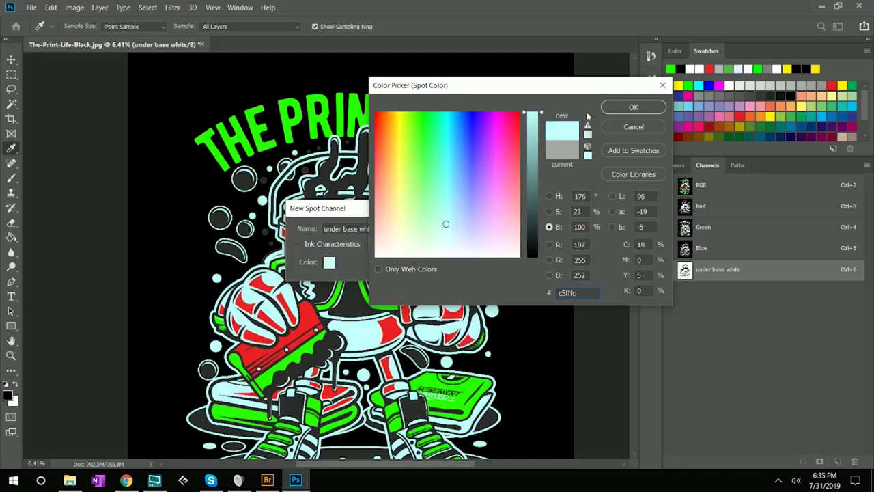
left_click(634, 107)
left_click(508, 231)
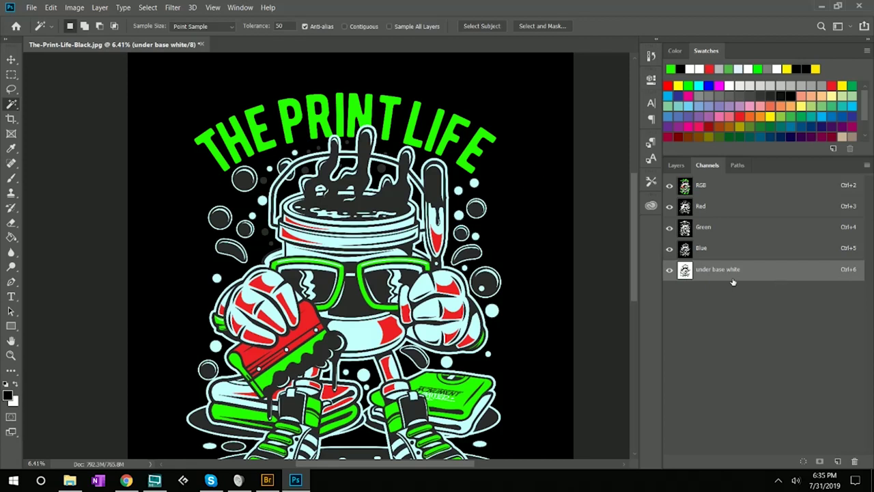
Step: Hide the RGB channels to view the underbase alone and add a second spot channel, Spot Color 1
left_click(670, 187)
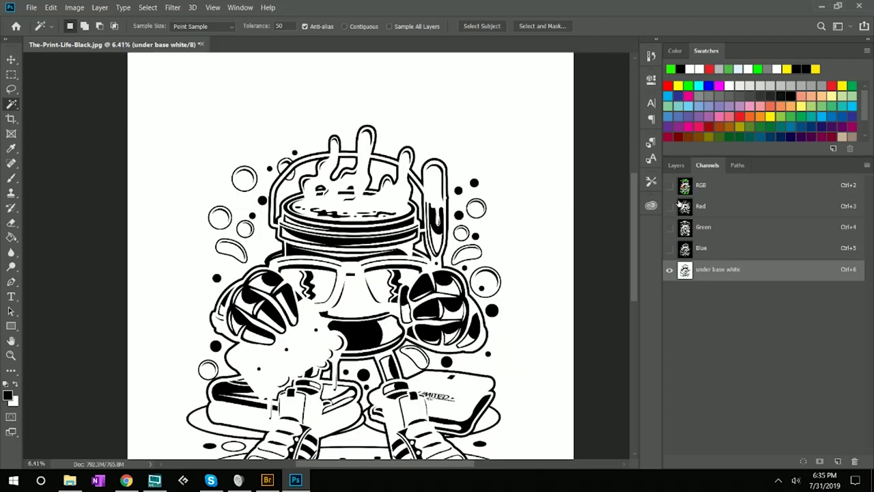
scroll(364, 224, "down", 2)
scroll(362, 222, "up", 1)
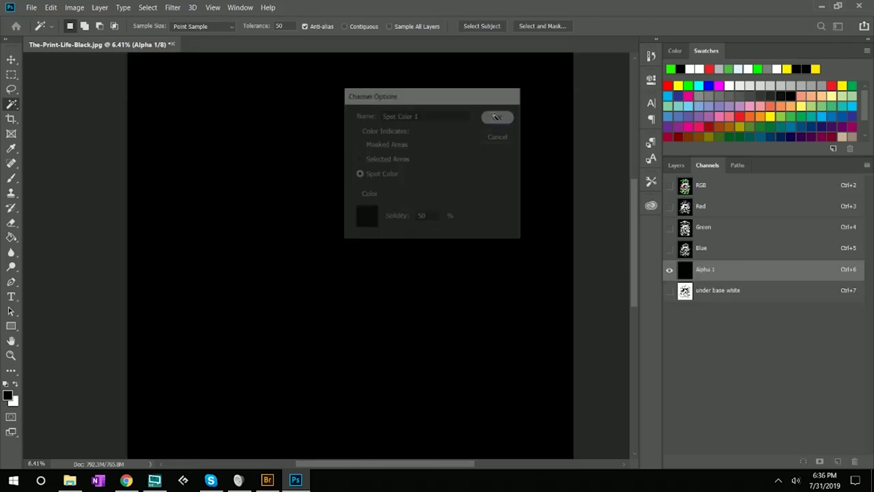
left_click(497, 117)
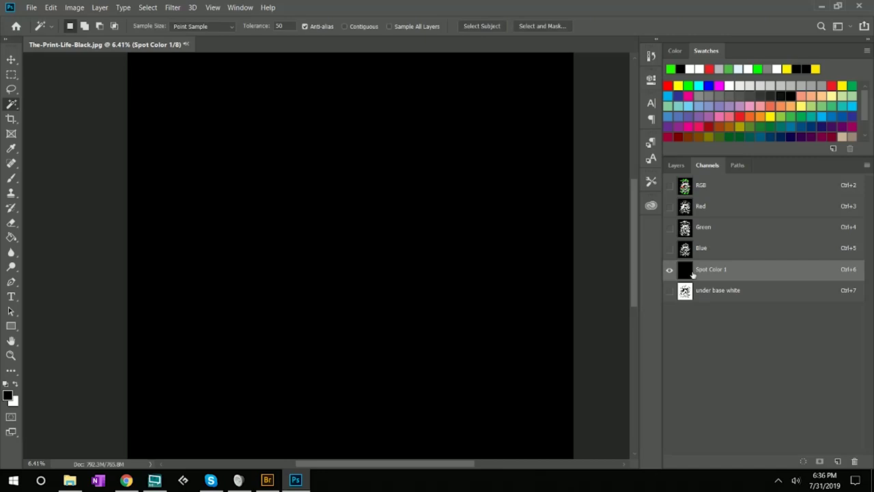
Step: Show the under base white channel and rename Spot Color 1 to 'shirt color'
left_click(669, 291)
double_click(710, 269)
type("shirt color")
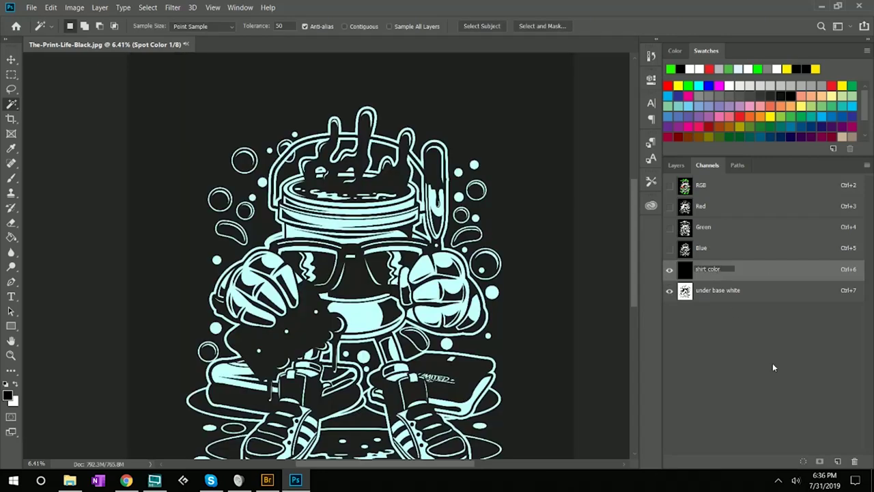
key("Return")
Step: Add a new alpha channel, convert it to a dark spot channel, then delete it again
left_click(837, 462)
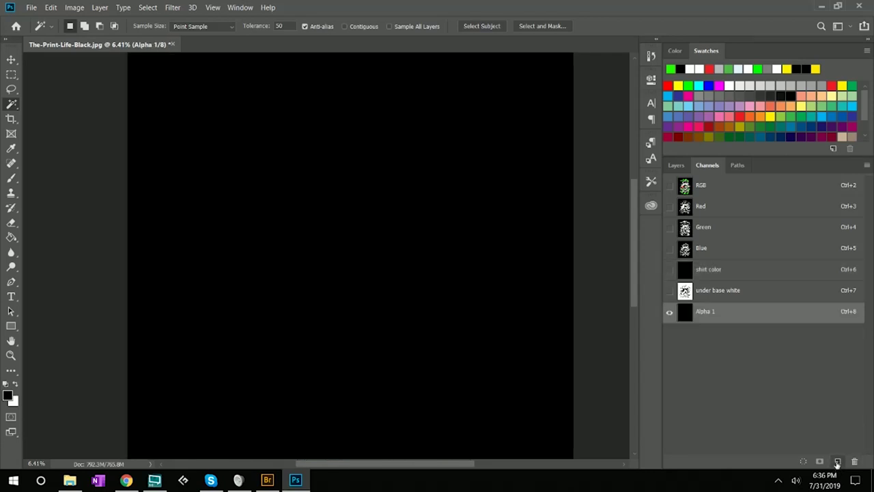
double_click(756, 314)
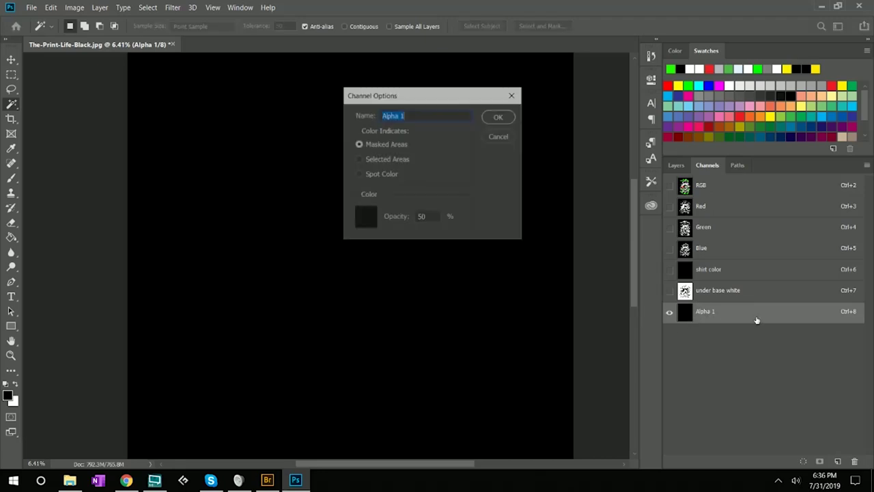
left_click(358, 174)
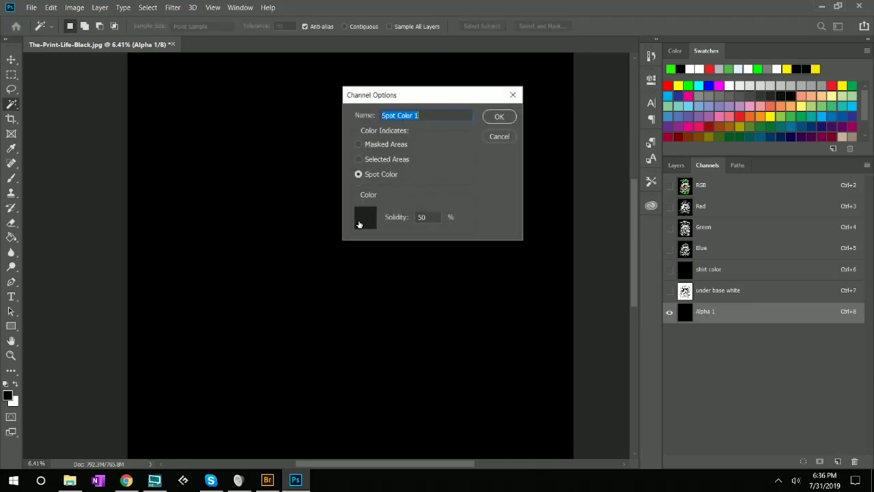
left_click(362, 219)
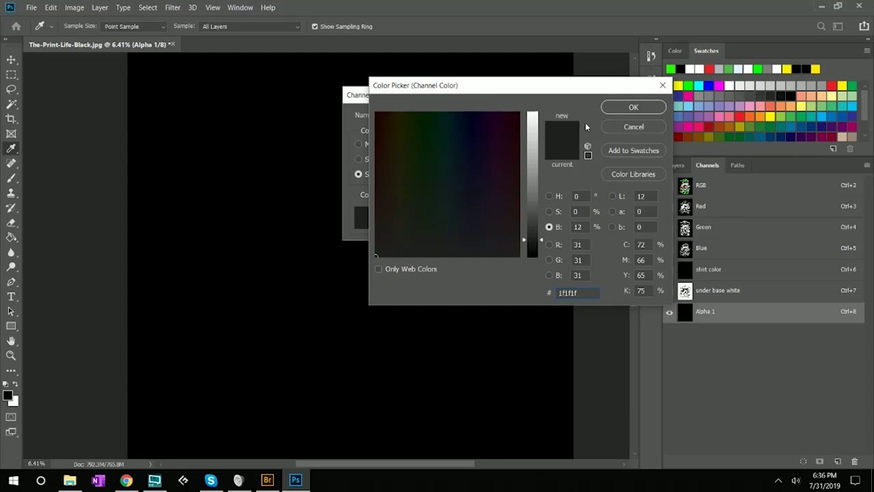
left_click(632, 107)
left_click(499, 117)
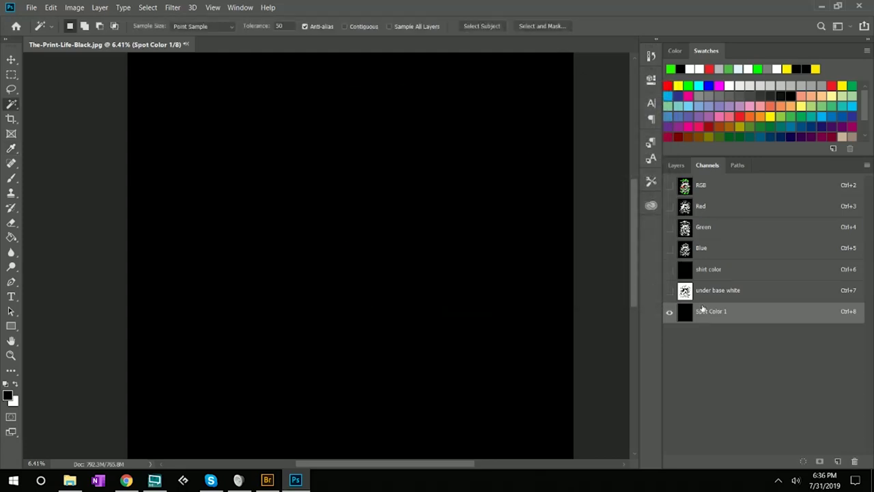
right_click(764, 315)
left_click(779, 334)
Step: Select the shirt color channel, preview it with the underbase, then return to the RGB composite
left_click(726, 272)
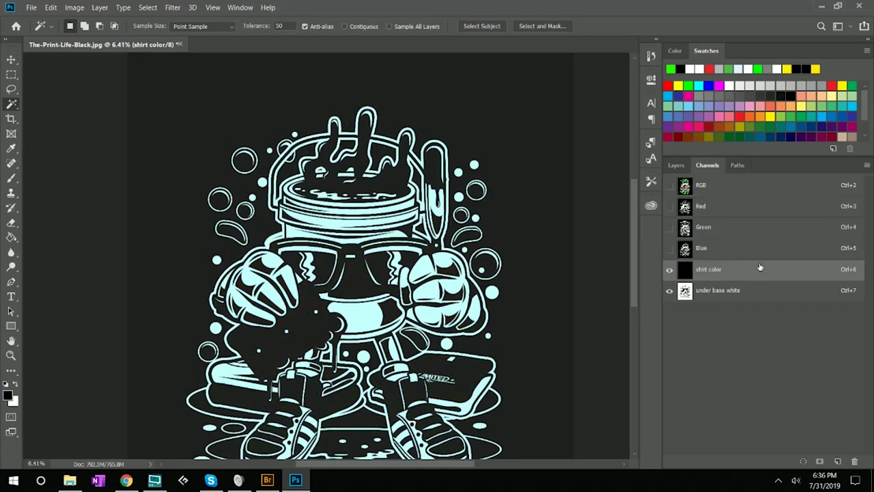
left_click(670, 187)
left_click(670, 187)
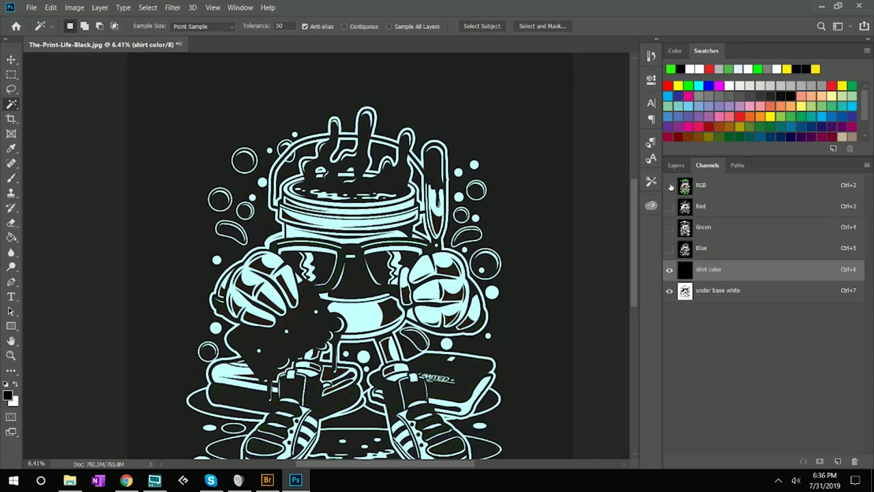
left_click(669, 291)
left_click(670, 291)
scroll(316, 247, "up", 3)
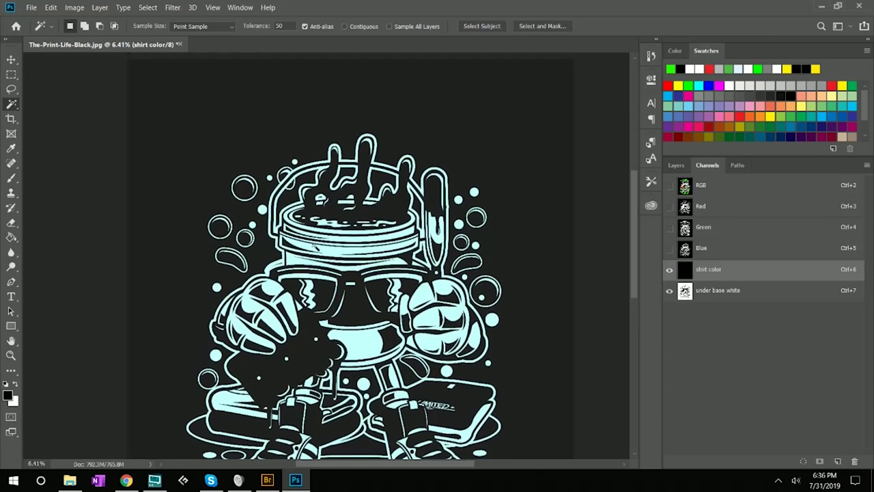
scroll(316, 247, "down", 3)
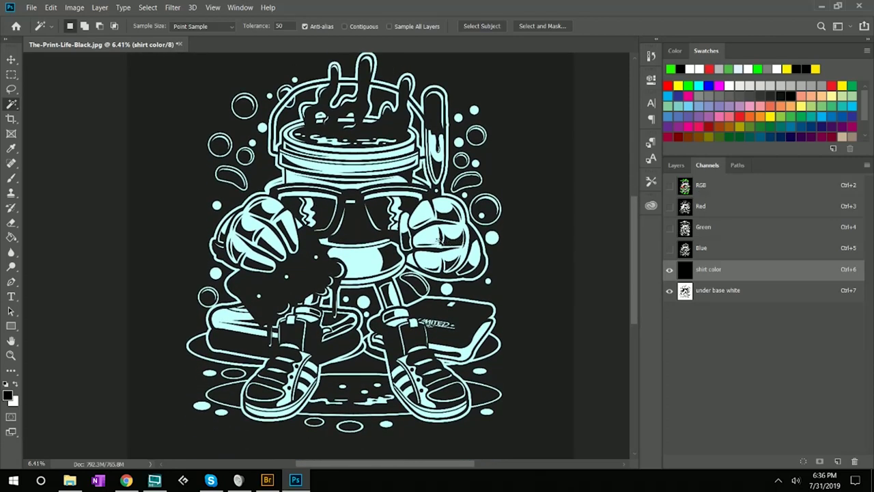
left_click(715, 191)
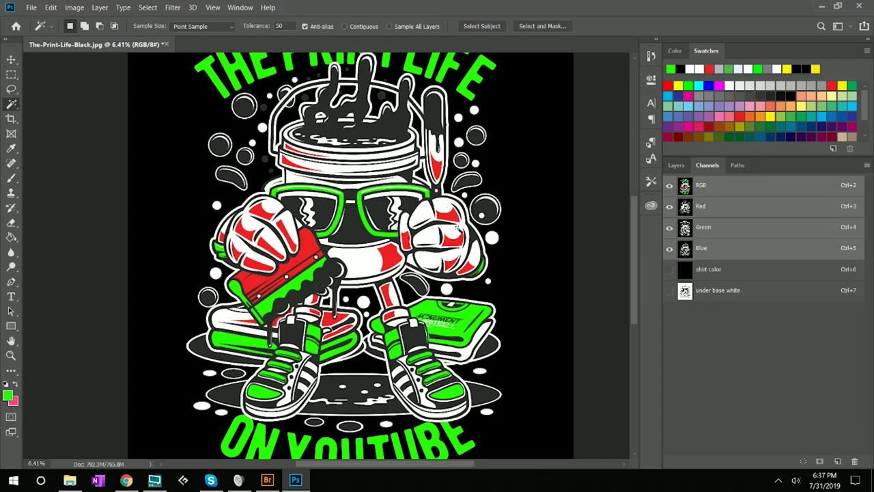
Step: Select the red areas with Color Range, sampling the red glove and dragging Fuzziness from 200 to 0
scroll(458, 217, "up", 5)
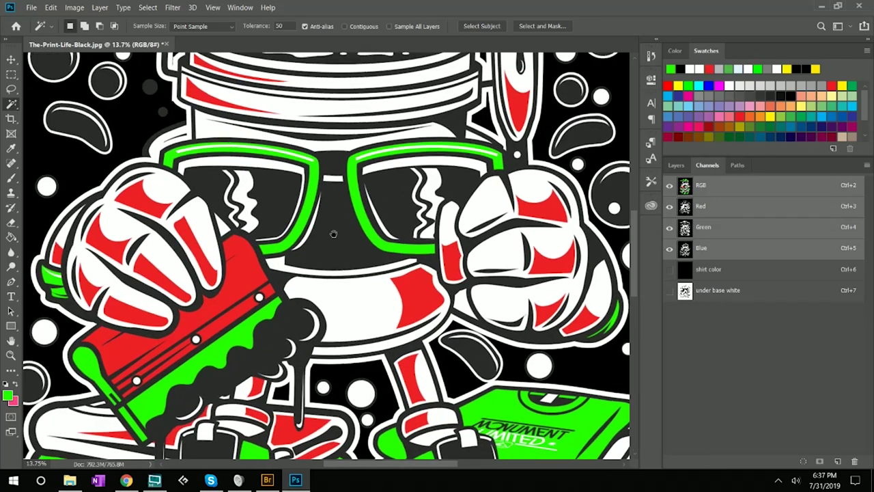
scroll(331, 232, "down", 4)
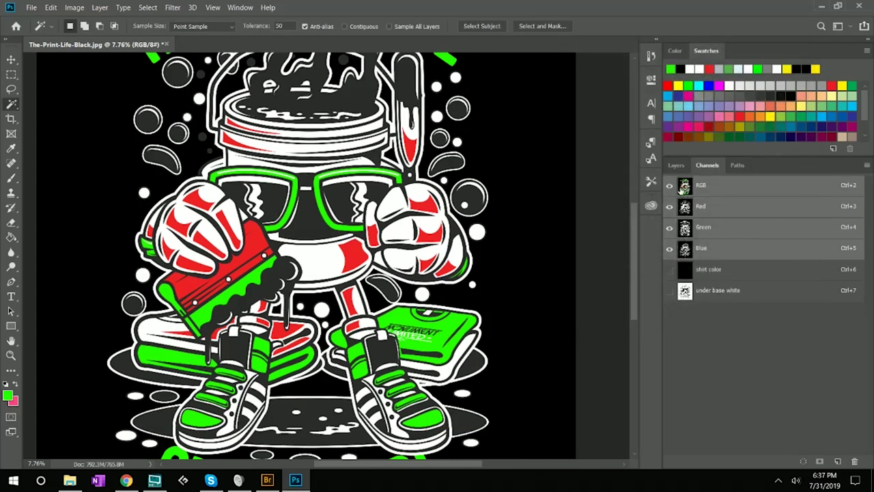
left_click(147, 7)
left_click(170, 114)
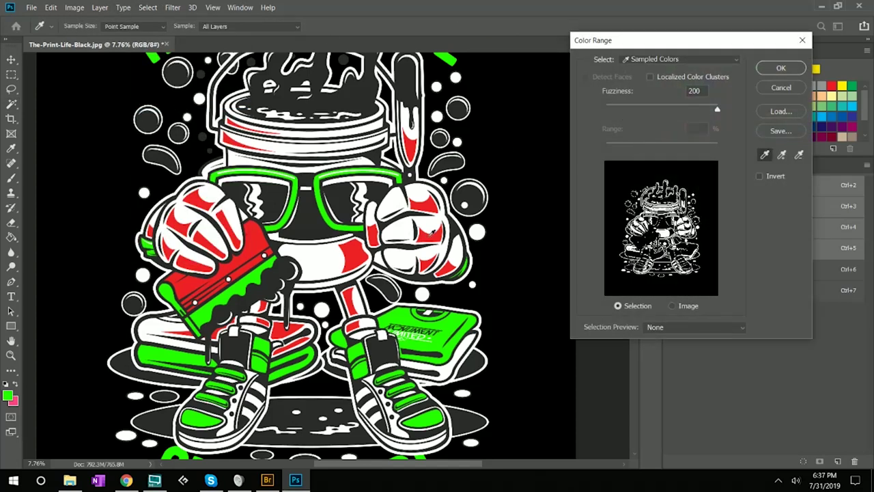
left_click(429, 234)
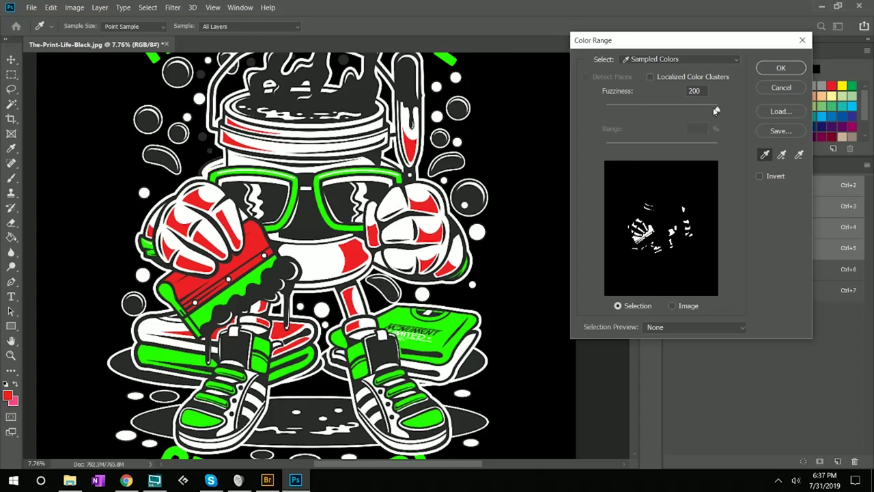
left_click_drag(717, 110, 748, 113)
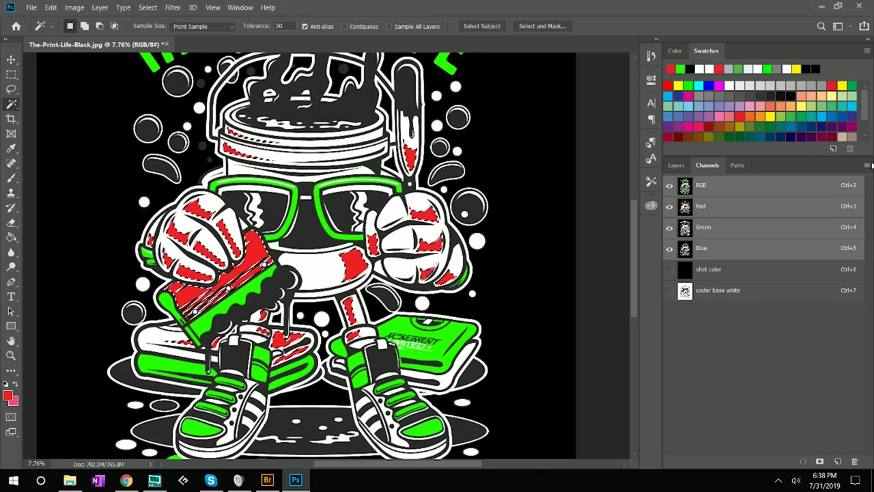
left_click(867, 164)
Step: Create a 'gray shadow' spot channel from the red selection with mid-gray ink 777777
left_click(837, 206)
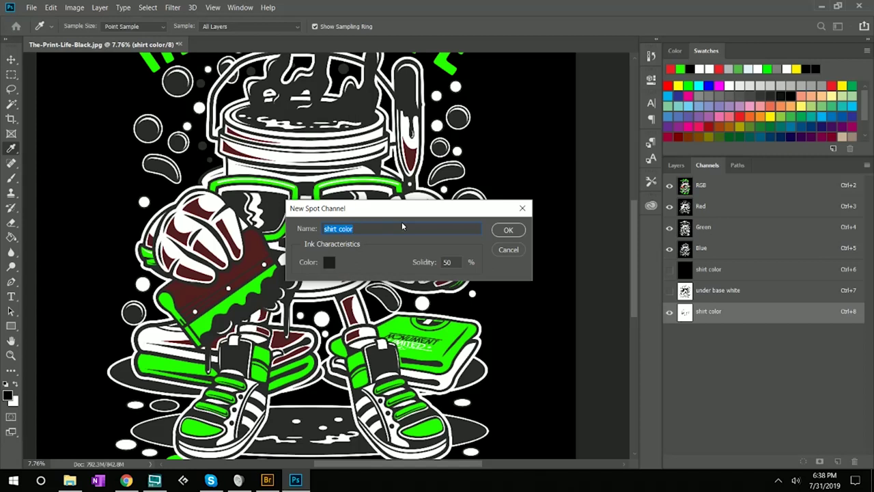
type("gray")
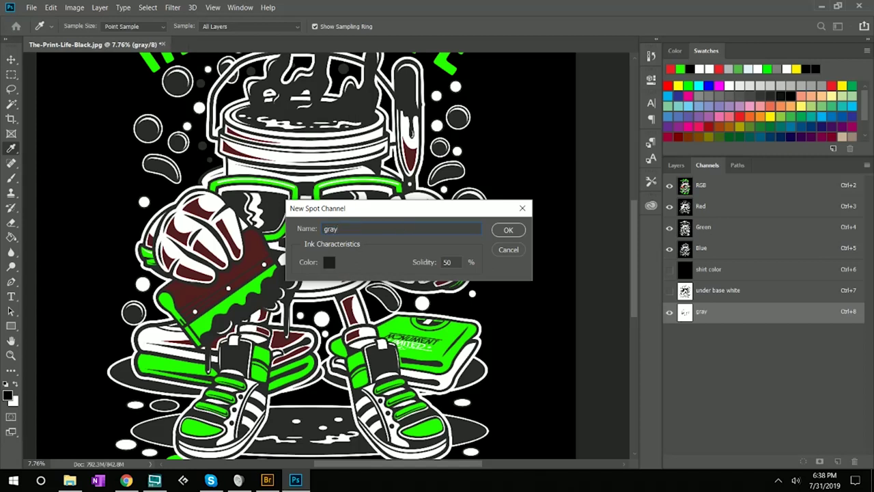
type(" shadow")
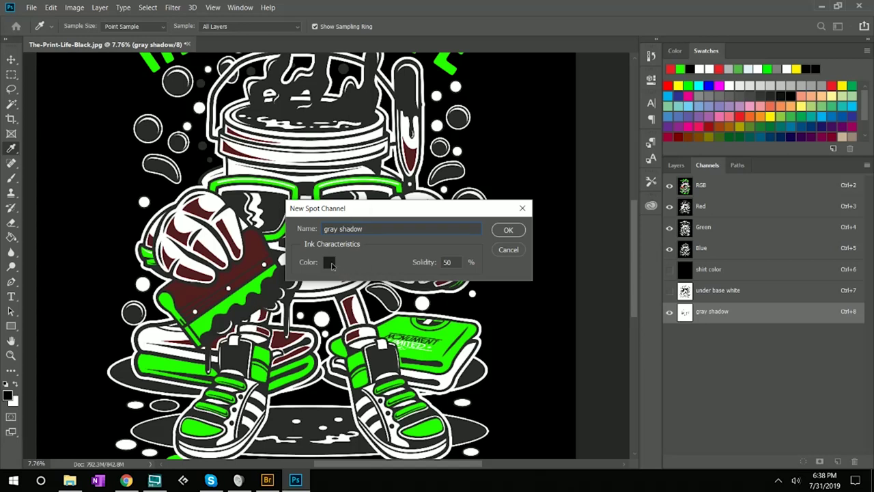
left_click(330, 263)
left_click_drag(534, 180, 534, 189)
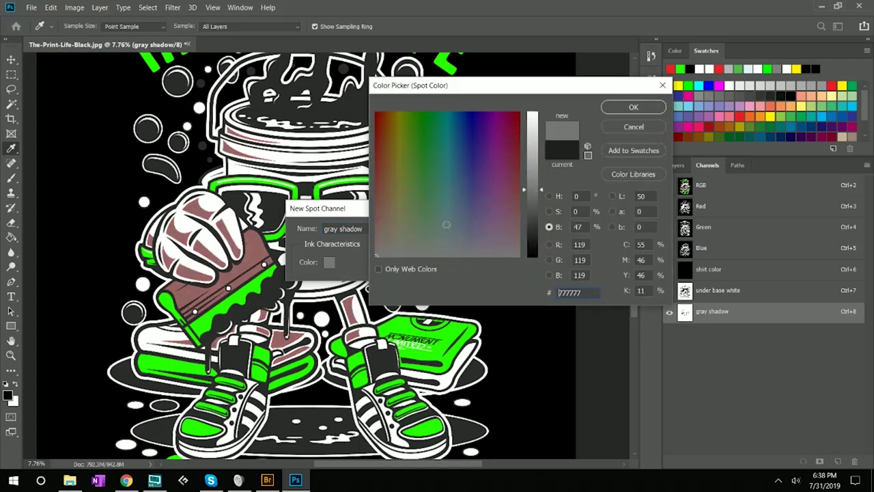
left_click_drag(525, 192, 525, 194)
left_click(623, 108)
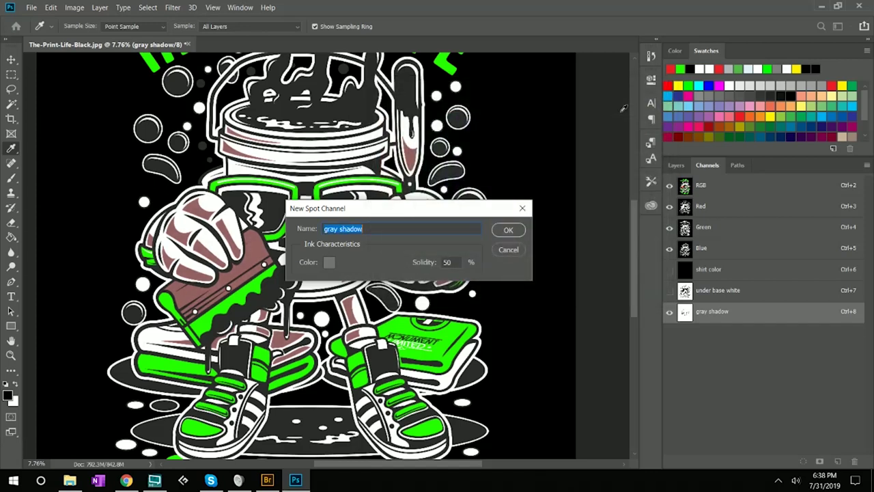
left_click(506, 230)
Step: Switch to the Magic Wand and preview gray shadow over the shirt color and under base white channels
key("w")
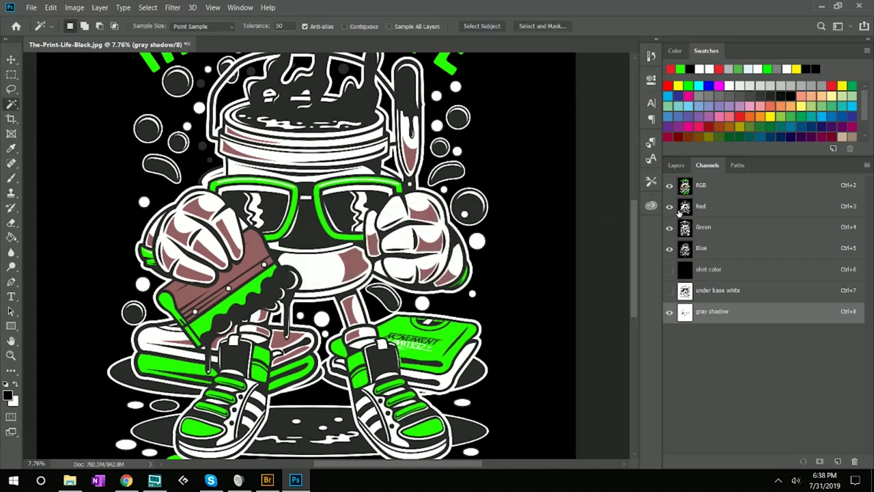
left_click(670, 186)
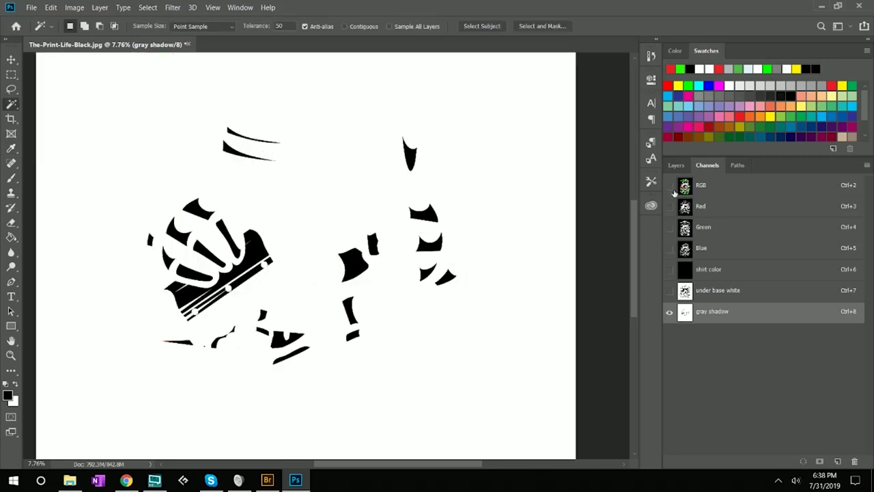
left_click(669, 270)
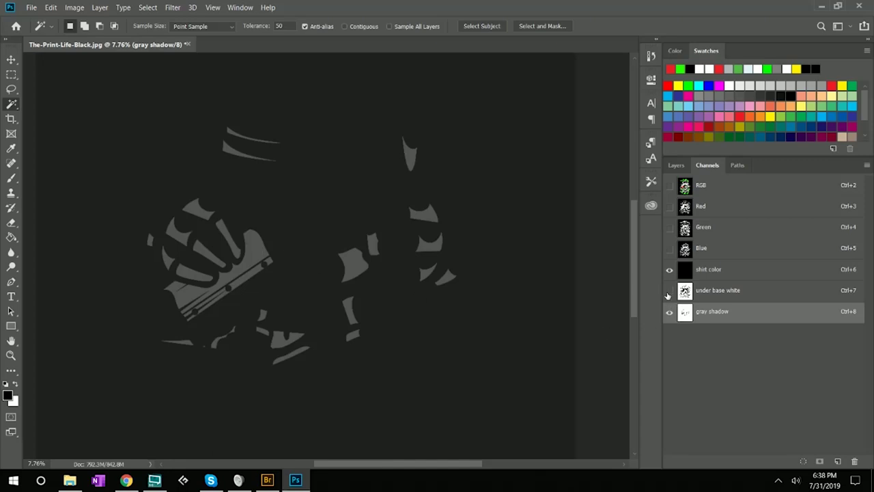
left_click(670, 292)
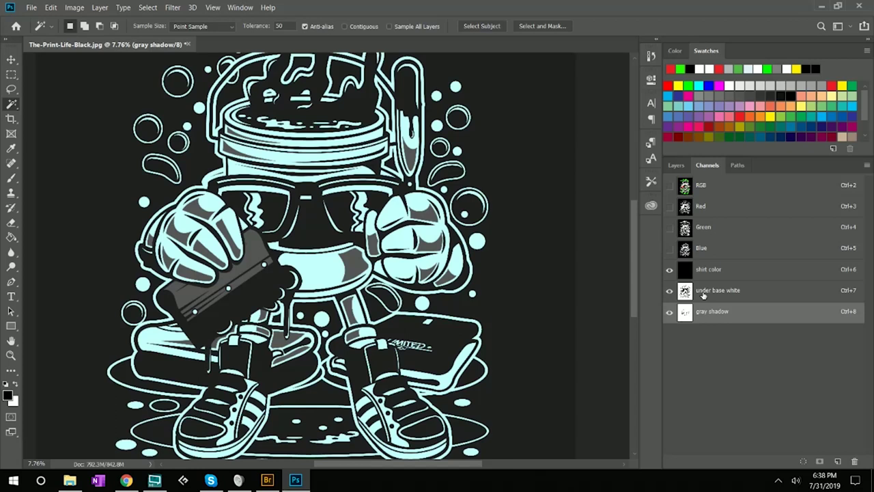
scroll(266, 251, "up", 2)
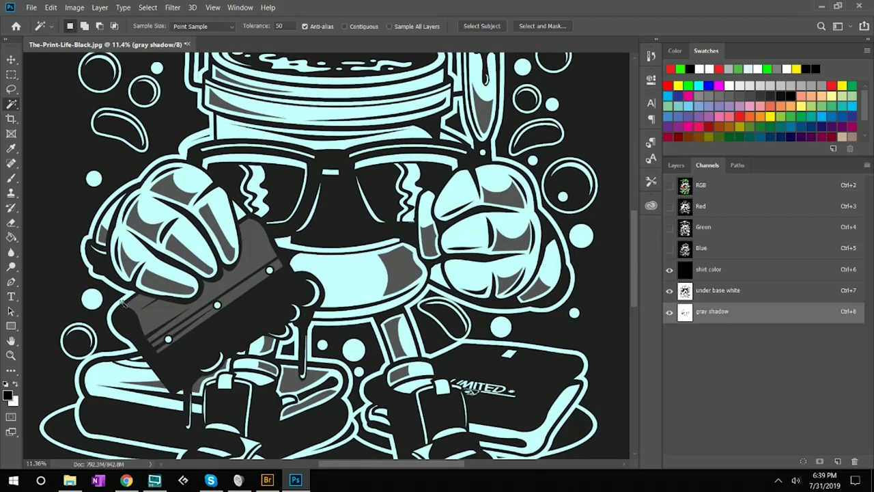
Step: Hide gray shadow, return to the RGB composite, and select the red squeegee blade with Contiguous on
left_click(670, 314)
left_click(730, 187)
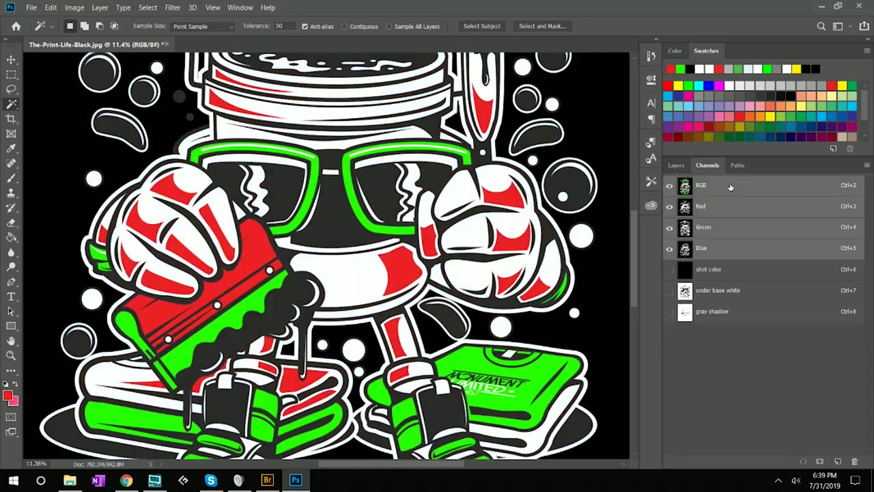
scroll(209, 220, "up", 2)
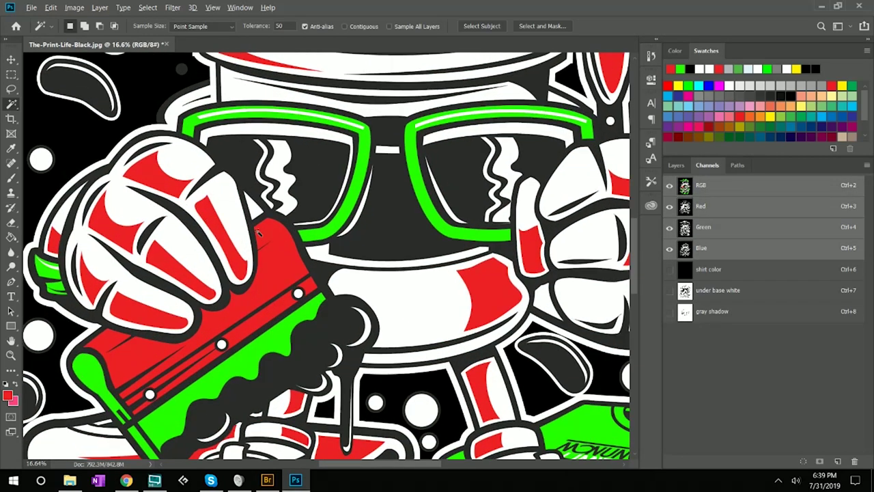
scroll(258, 233, "up", 1)
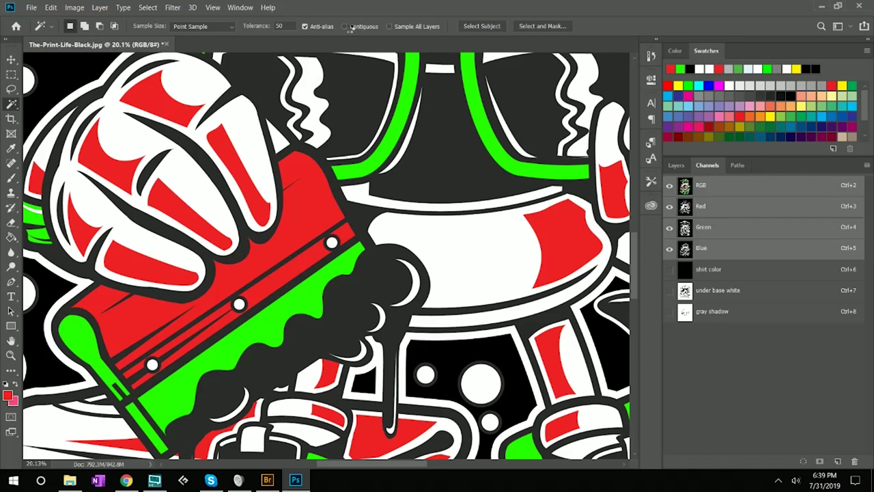
left_click(345, 26)
left_click(309, 212)
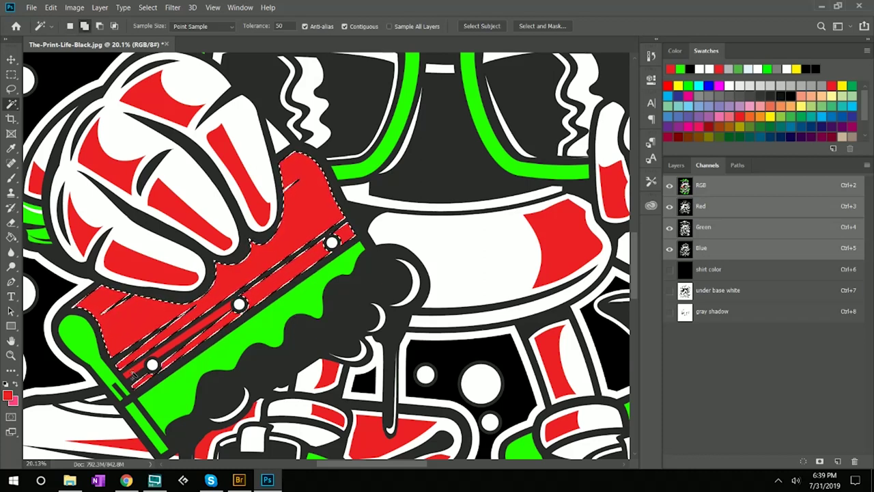
scroll(238, 360, "down", 3)
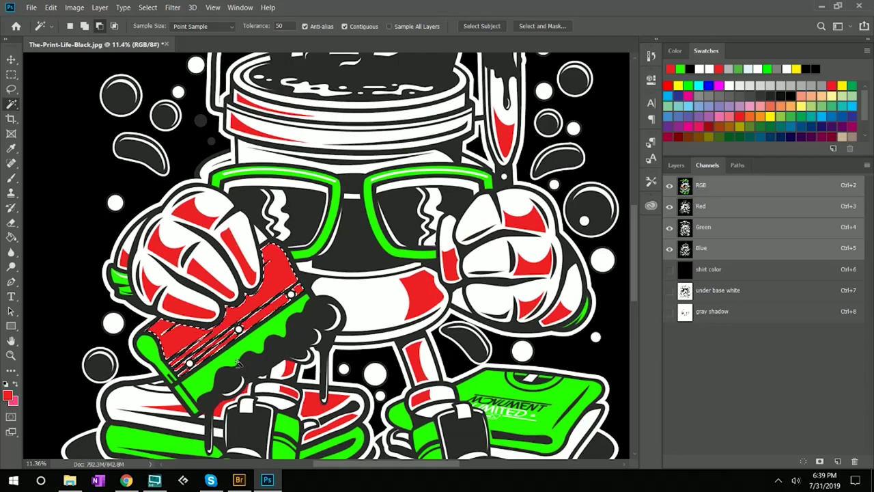
scroll(118, 330, "up", 3)
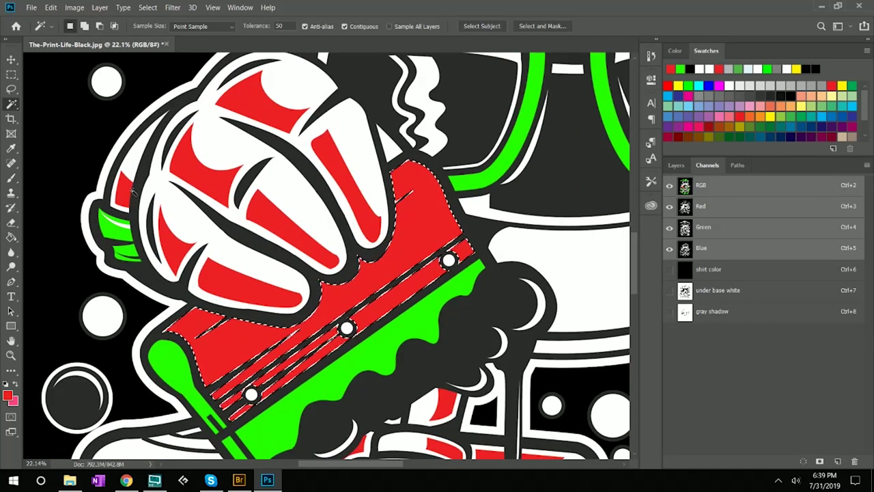
scroll(204, 248, "down", 2)
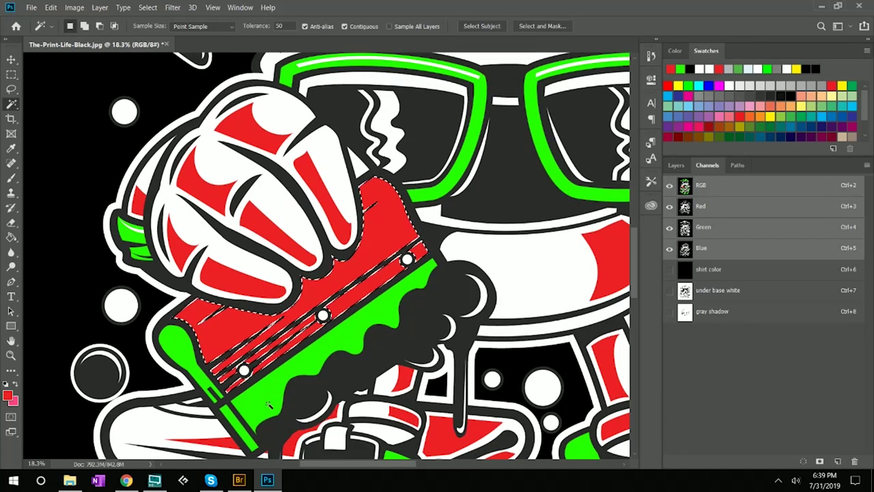
scroll(344, 296, "up", 3)
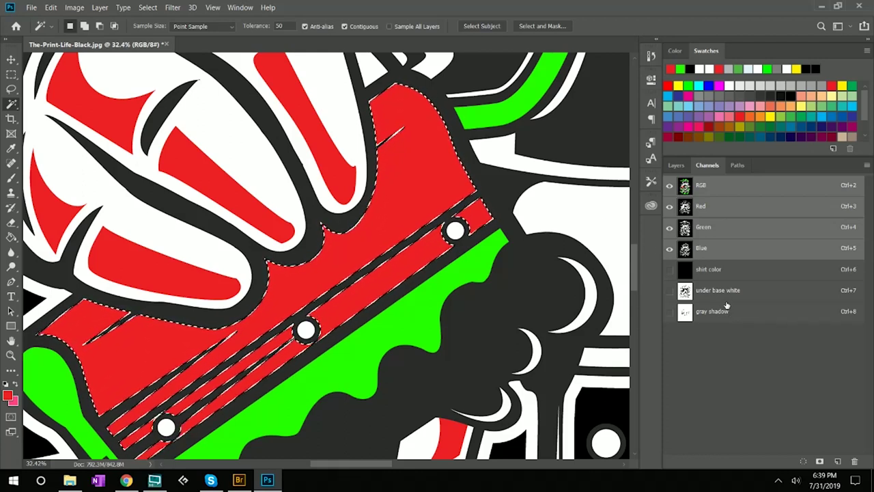
scroll(425, 196, "down", 3)
Step: Contract the squeegee selection by 5 pixels and view the under base white channel alone
left_click(147, 7)
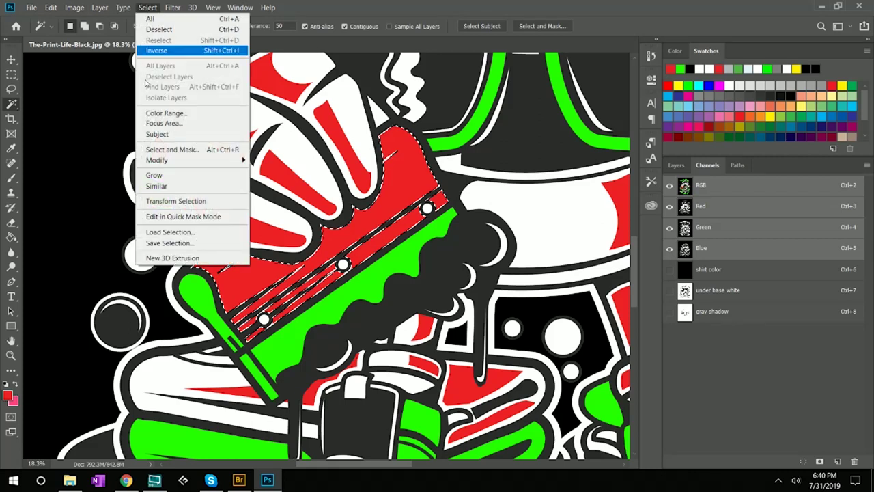
mouse_move(165, 160)
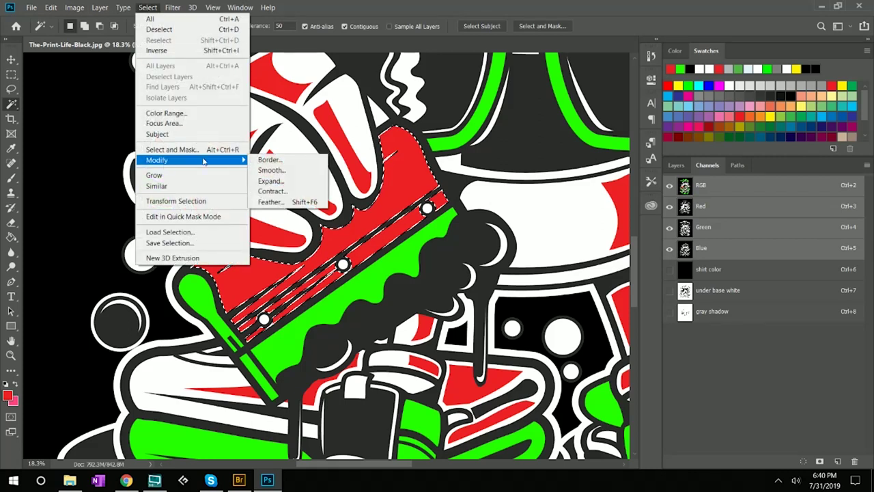
left_click(275, 194)
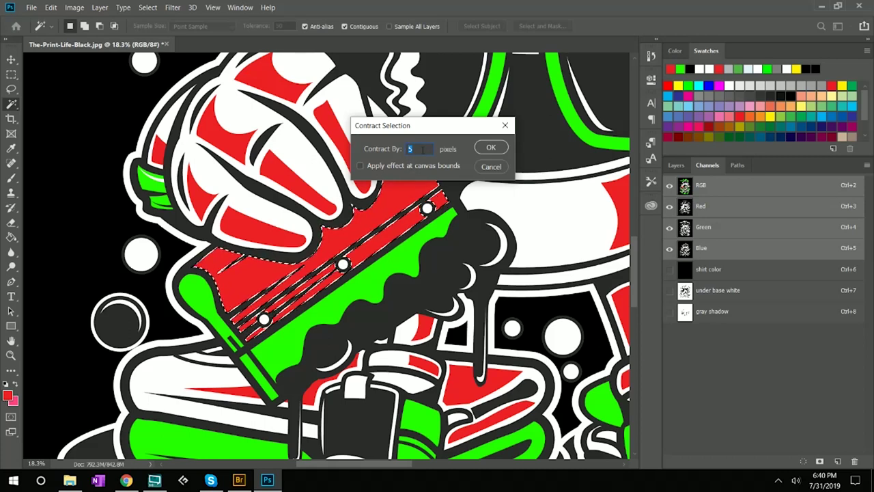
key("Up")
key("Up")
key("Up")
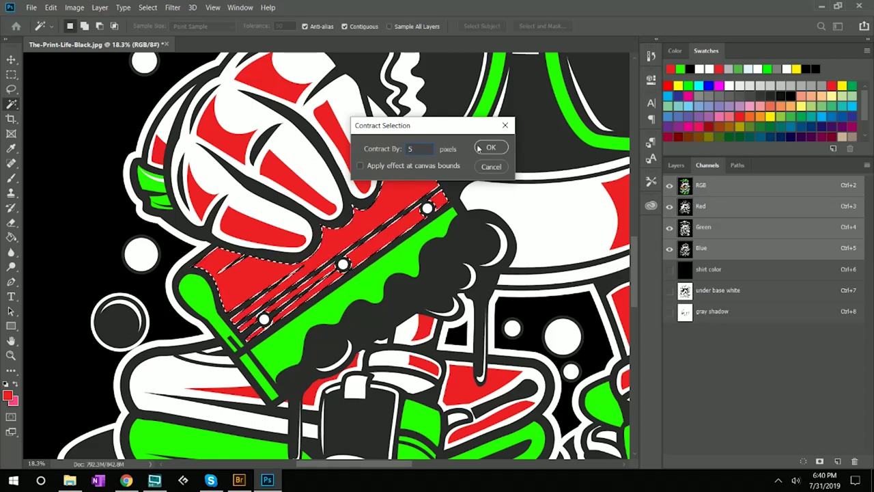
left_click(491, 148)
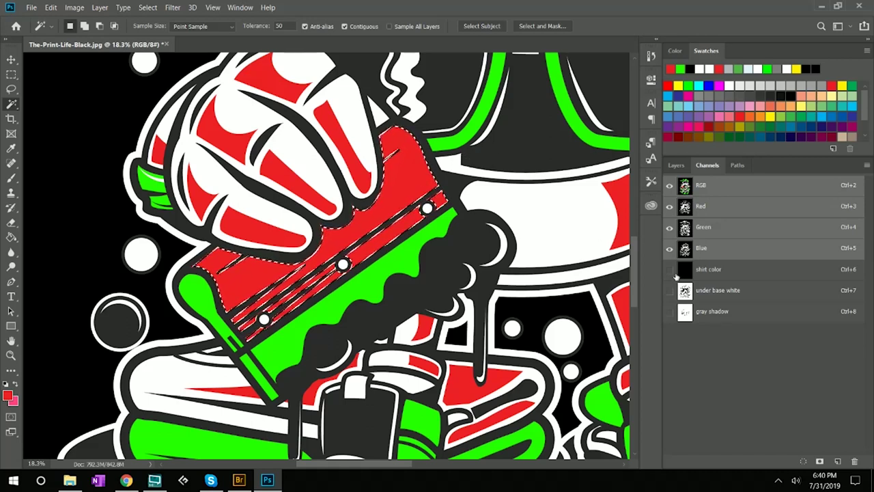
left_click(720, 297)
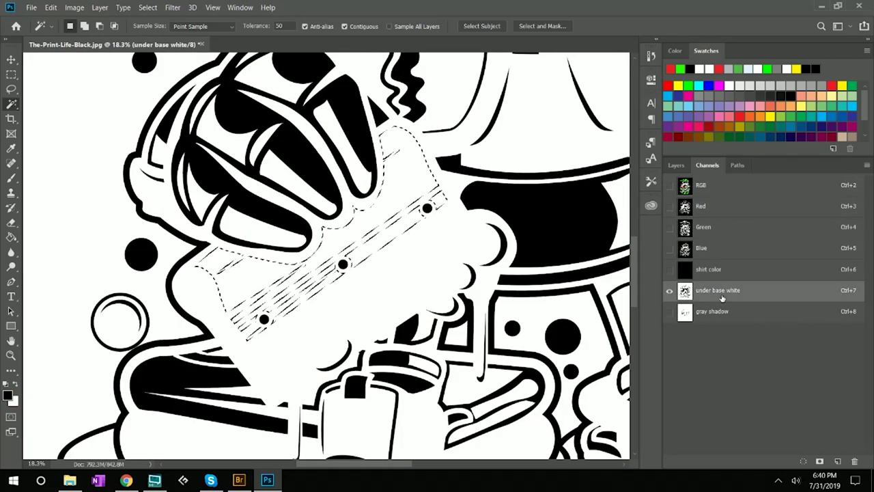
Step: Create a new 'gray shadow' spot channel from the squeegee selection on the RGB composite
left_click(716, 193)
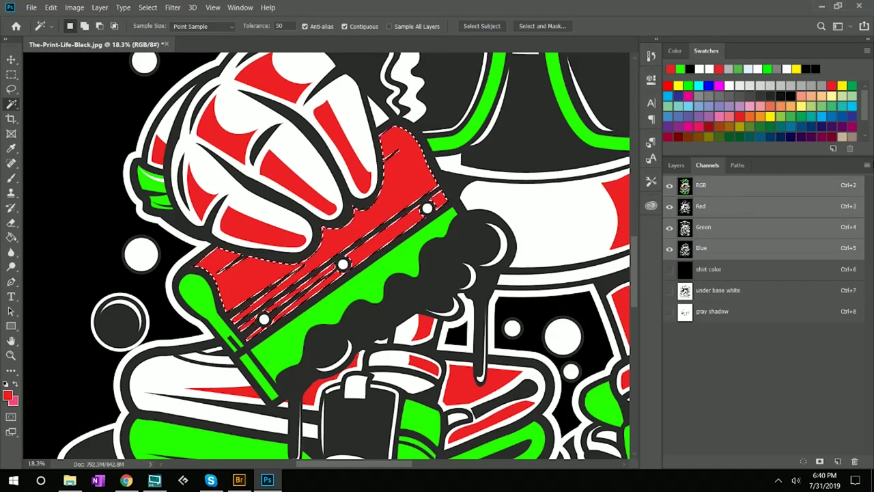
left_click(867, 165)
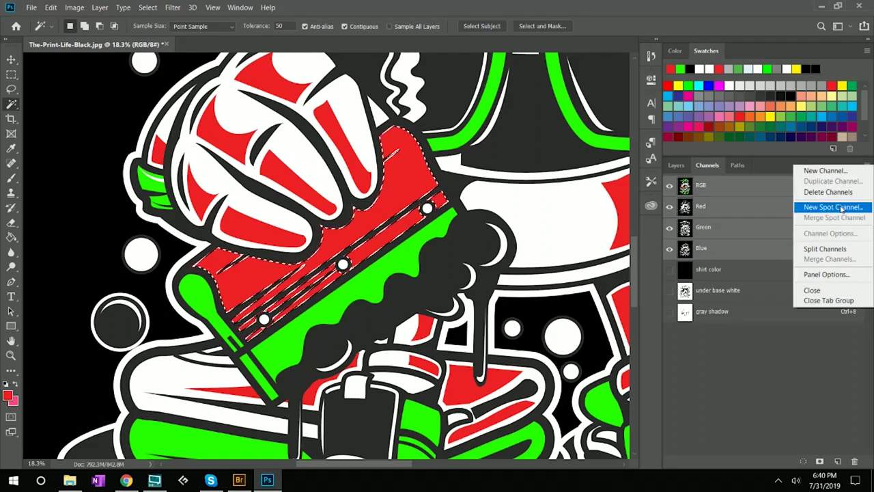
left_click(841, 208)
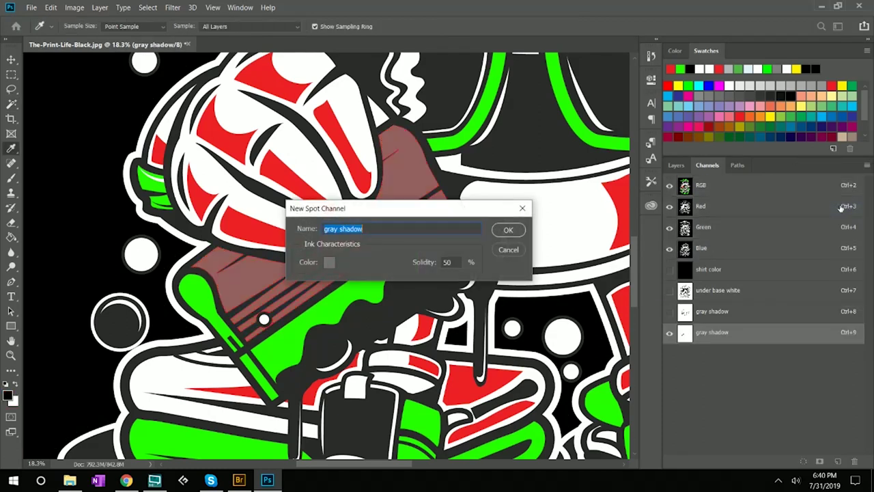
left_click(506, 231)
key("w")
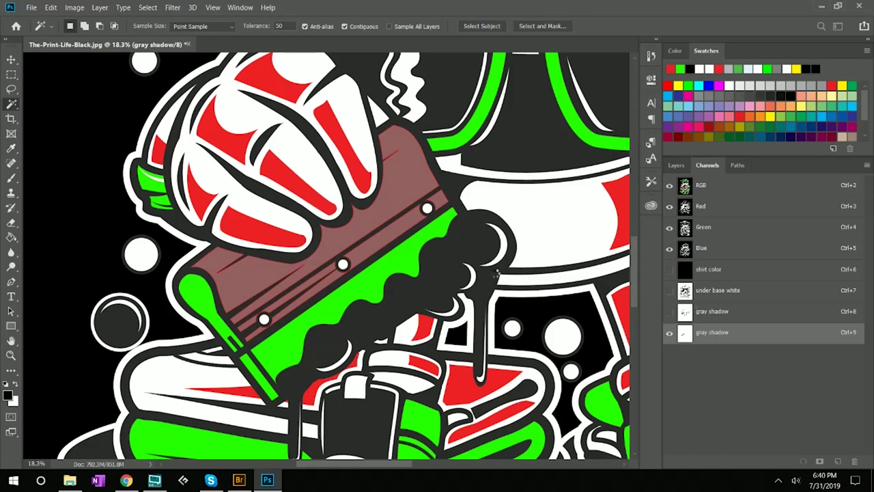
Step: Preview it with shirt color, under base white and first gray shadow, then load it as a selection
key("m")
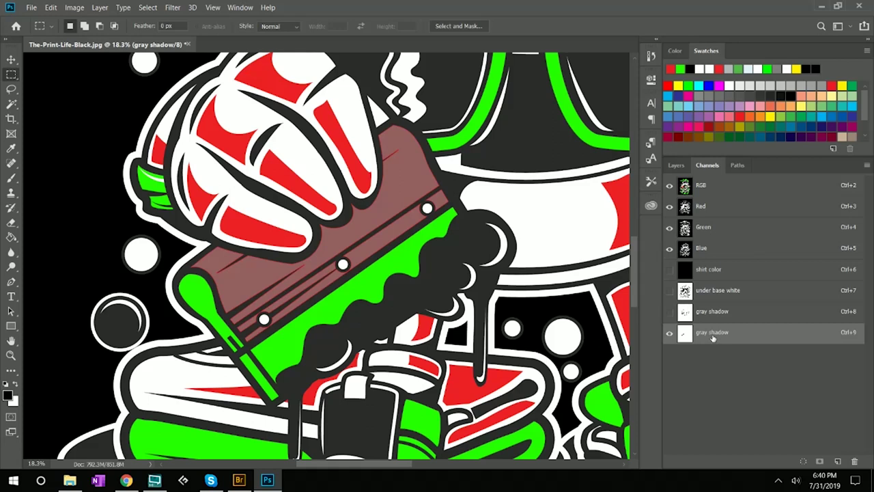
left_click(670, 186)
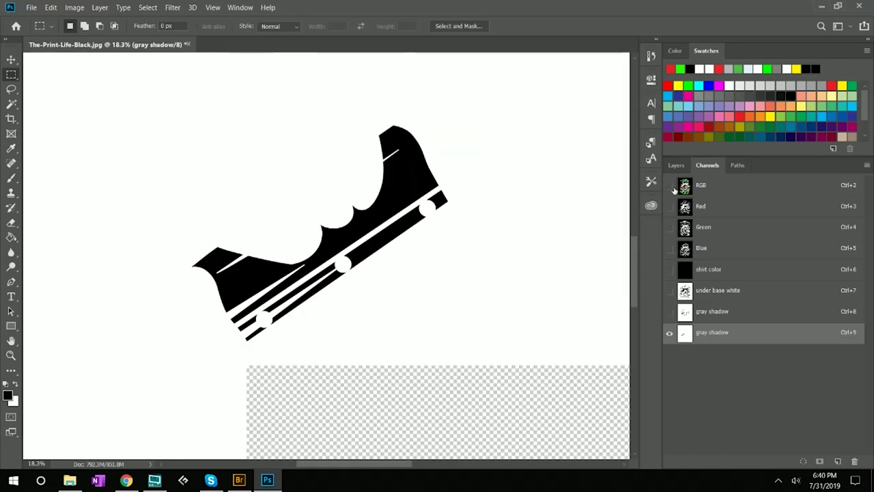
left_click(669, 270)
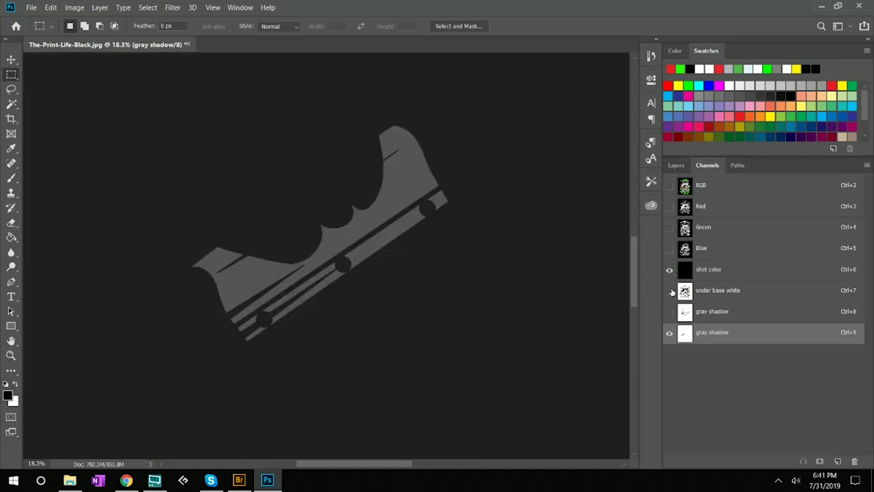
left_click(670, 290)
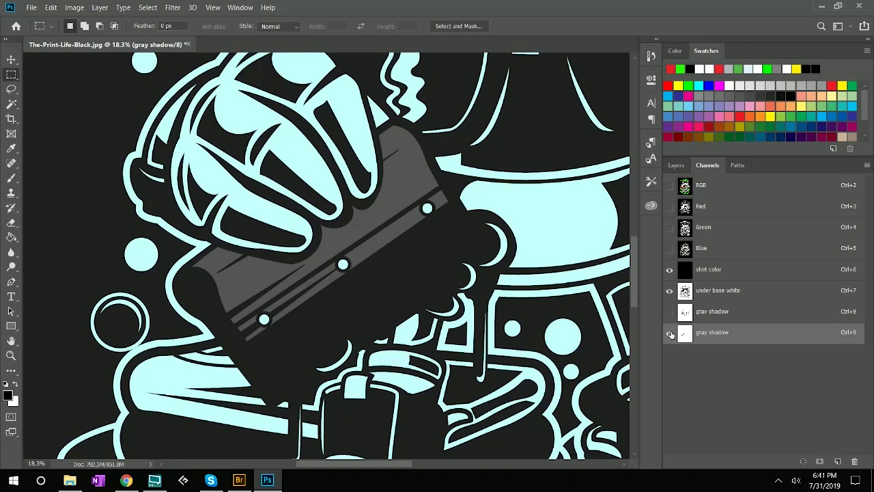
scroll(375, 214, "down", 3)
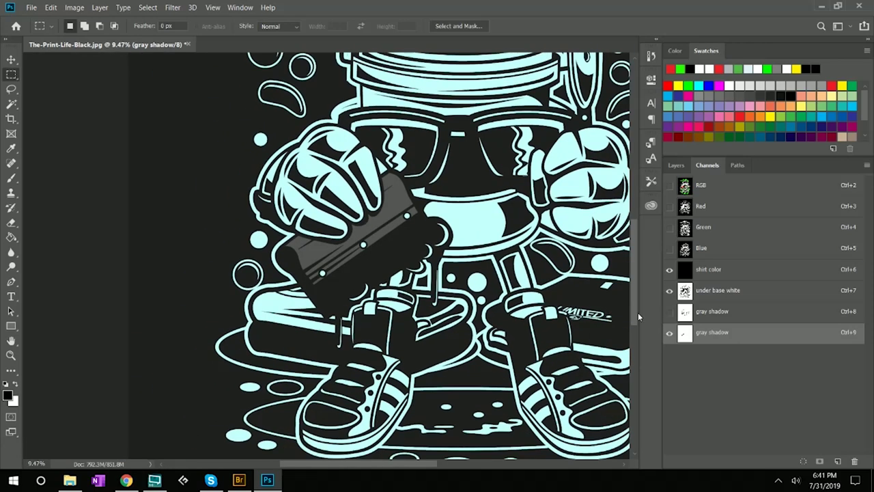
left_click(669, 312)
left_click(686, 335, "ctrl")
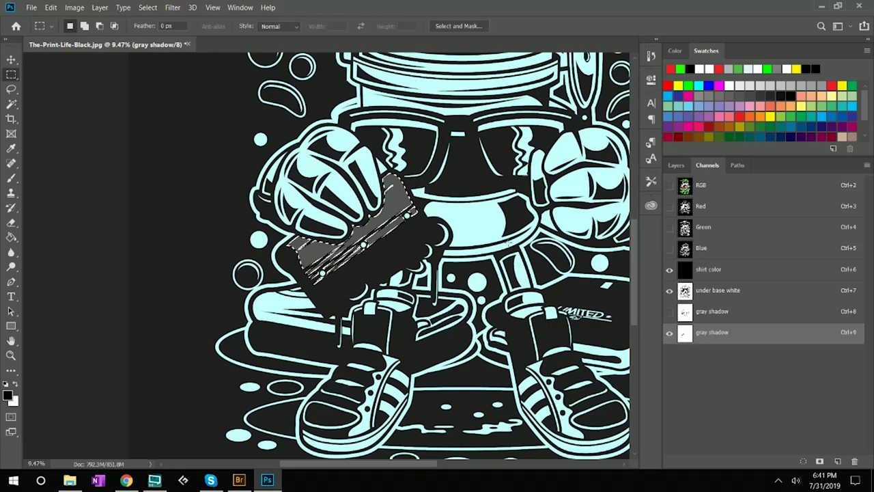
Step: Fill the squeegee selection in under base white, then hide the gray shadow preview and select shirt color
left_click(721, 292)
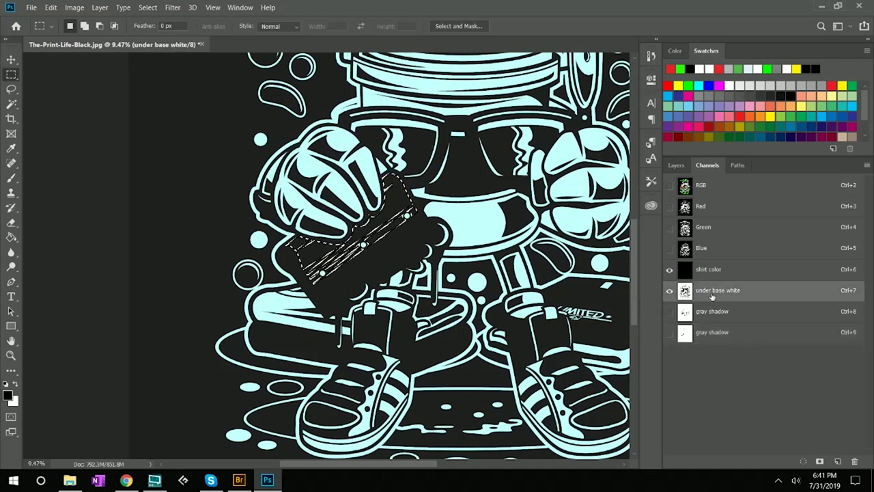
left_click(12, 238)
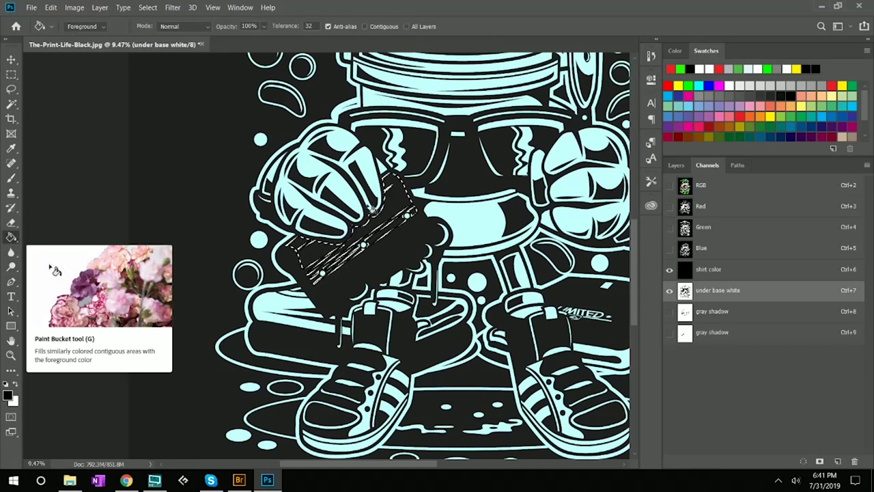
left_click(10, 73)
scroll(355, 212, "down", 2)
scroll(386, 212, "up", 4)
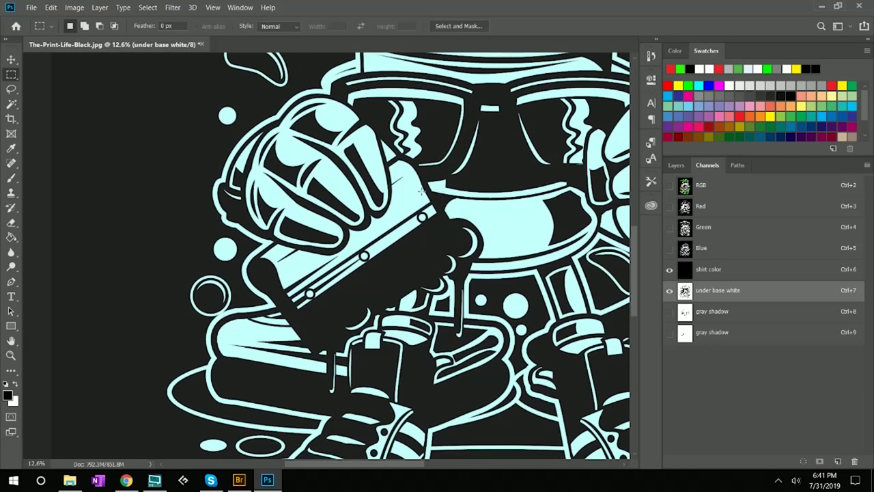
scroll(417, 222, "up", 6)
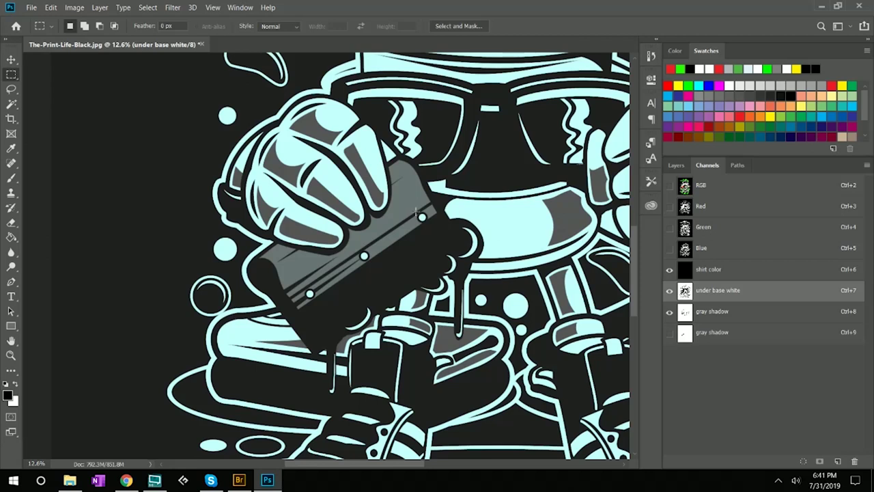
left_click(710, 269)
left_click(670, 333)
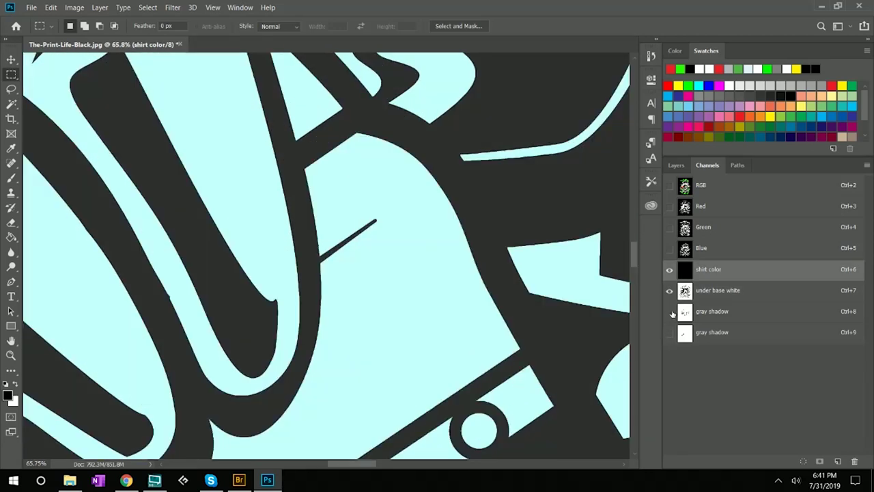
Step: Show the first gray shadow channel and hide under base white to see only the shadows
left_click(669, 311)
scroll(519, 307, "up", 2)
scroll(513, 310, "up", 3)
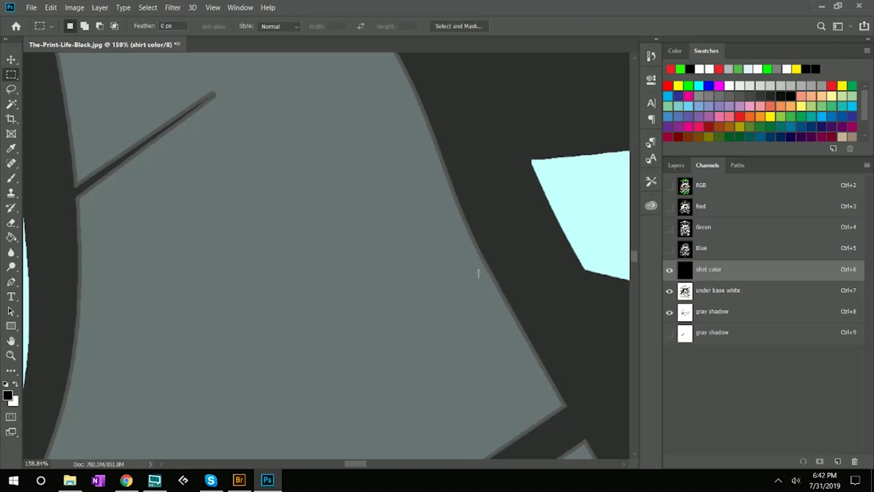
scroll(545, 366, "down", 5)
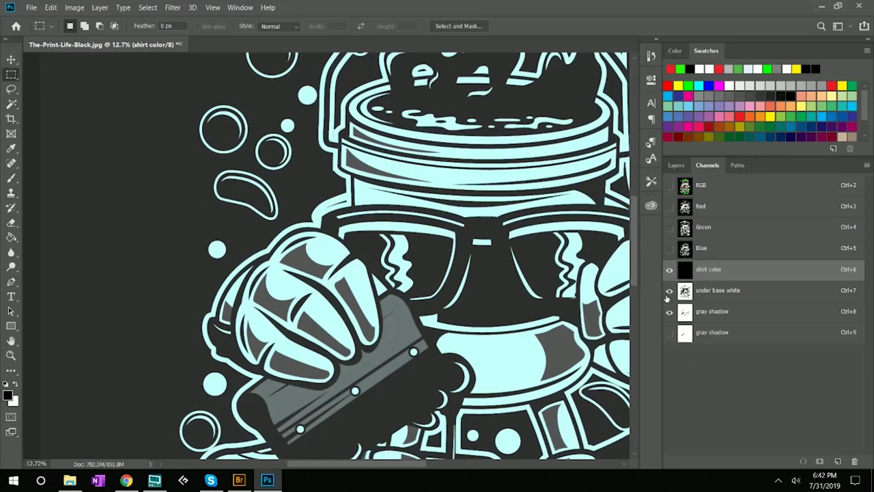
left_click(670, 291)
scroll(412, 343, "up", 4)
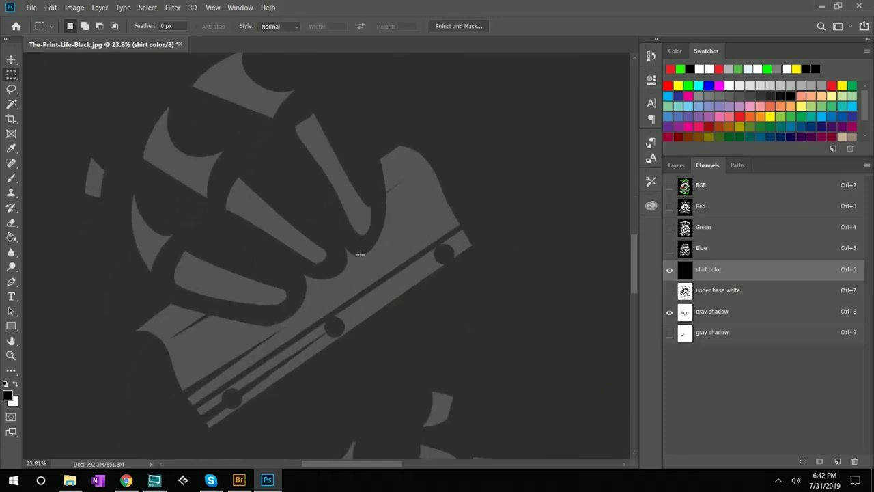
Step: Erase the squeegee shading and crossbar bands from the first gray shadow channel with the Eraser
left_click(11, 223)
left_click(747, 315)
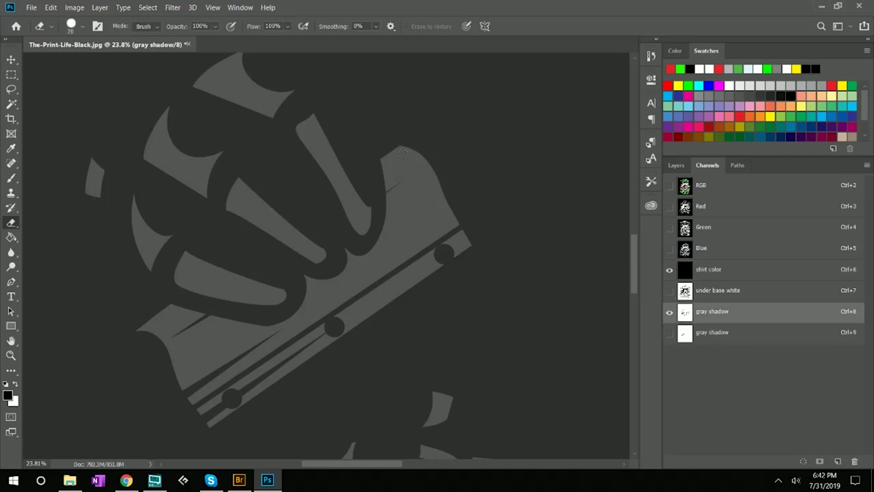
key("bracketleft")
mouse_move(404, 144)
left_mouse_down()
mouse_move(382, 161)
mouse_move(383, 237)
mouse_move(394, 156)
mouse_move(413, 165)
mouse_move(416, 143)
mouse_move(441, 203)
mouse_move(433, 163)
mouse_move(417, 186)
mouse_move(440, 214)
mouse_move(443, 250)
mouse_move(464, 240)
mouse_move(437, 268)
mouse_move(465, 206)
mouse_move(456, 205)
mouse_move(451, 263)
mouse_move(423, 246)
mouse_move(405, 217)
mouse_move(400, 252)
mouse_move(402, 202)
mouse_move(428, 257)
mouse_move(436, 237)
mouse_move(431, 286)
mouse_move(329, 339)
mouse_move(291, 381)
mouse_move(206, 422)
mouse_move(218, 417)
mouse_move(196, 384)
mouse_move(189, 384)
mouse_move(208, 410)
mouse_move(156, 367)
mouse_move(133, 328)
mouse_move(171, 311)
mouse_move(276, 324)
mouse_move(293, 310)
mouse_move(301, 278)
mouse_move(322, 285)
mouse_move(343, 276)
mouse_move(347, 254)
mouse_move(408, 252)
mouse_move(377, 254)
mouse_move(267, 332)
left_mouse_up()
key("bracketright")
key("bracketright")
key("bracketright")
key("bracketright")
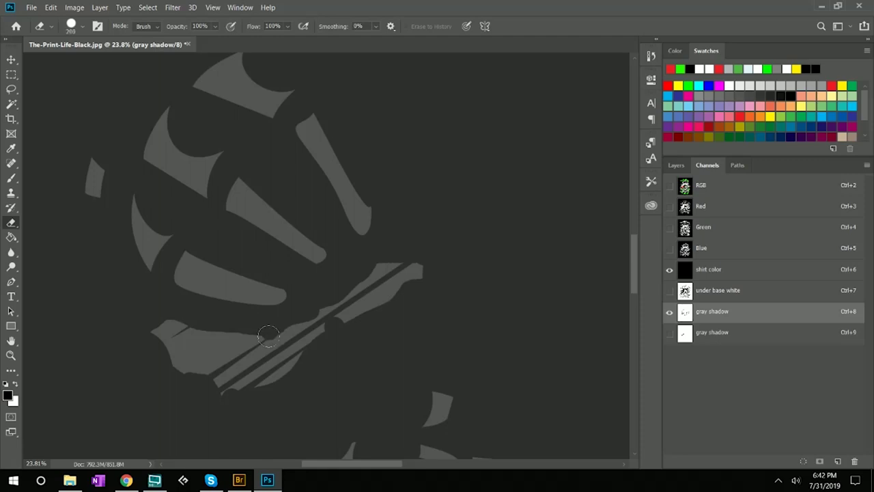
key("bracketright")
mouse_move(400, 279)
left_mouse_down()
mouse_move(262, 370)
mouse_move(208, 376)
mouse_move(158, 334)
mouse_move(290, 350)
mouse_move(319, 309)
mouse_move(439, 288)
left_mouse_up()
scroll(440, 288, "down", 6)
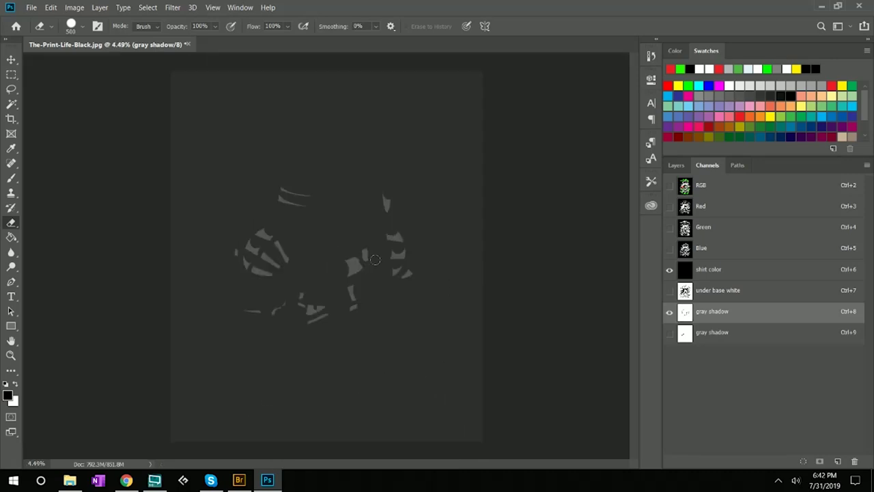
Step: Load the first gray shadow shapes as a selection and make under base white the active channel
left_click(670, 291)
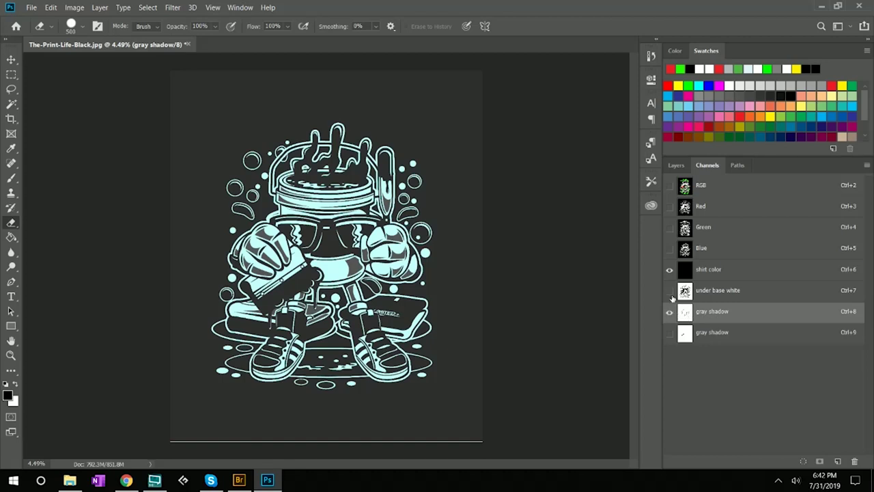
left_click(670, 294)
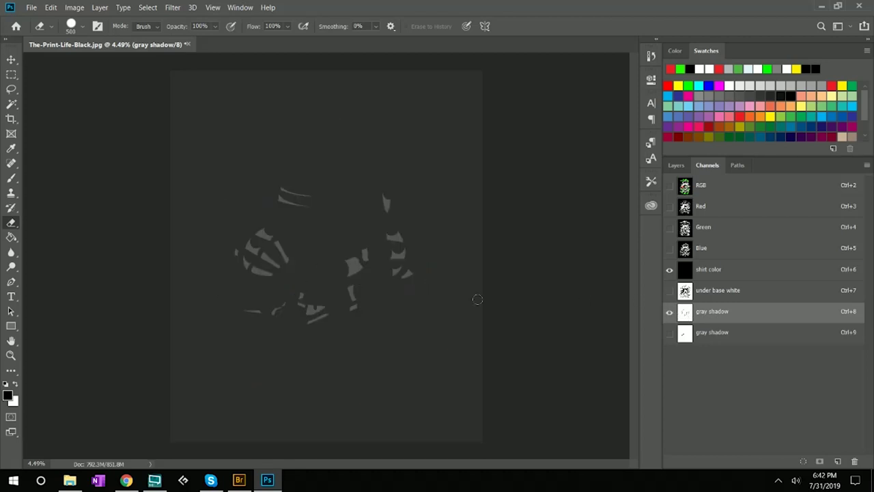
left_click(687, 311, "ctrl")
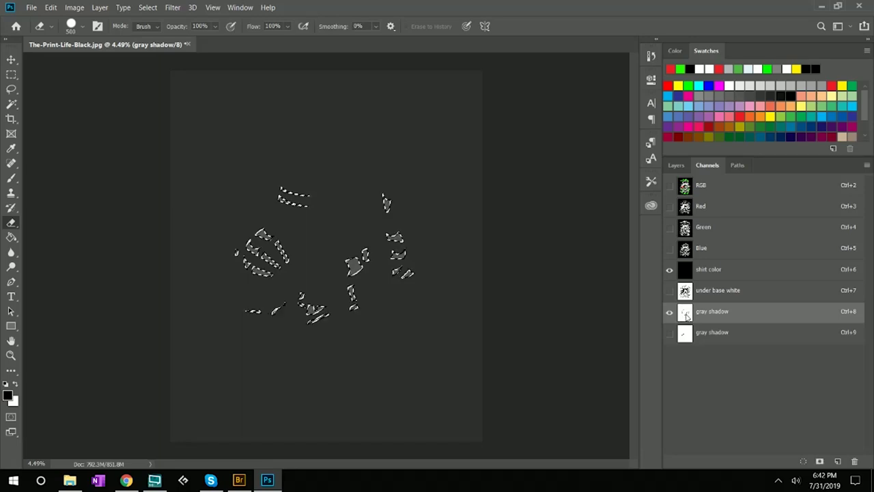
left_click(715, 292)
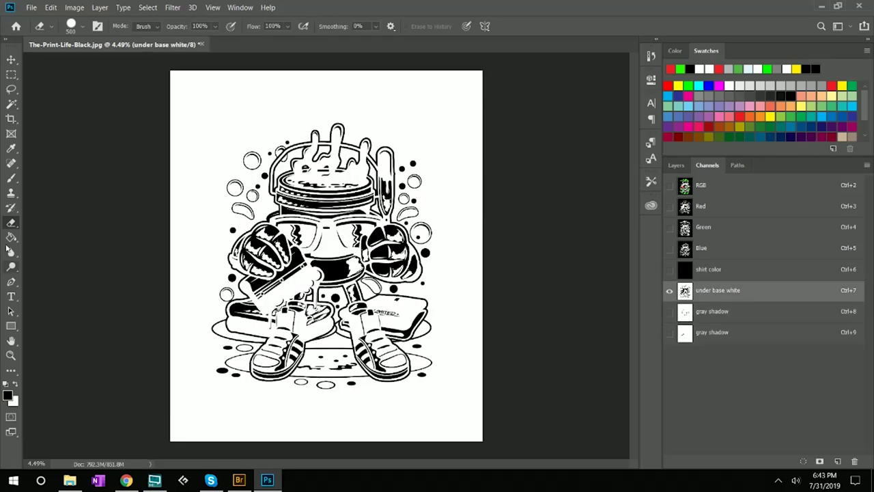
scroll(306, 256, "up", 5)
key("g")
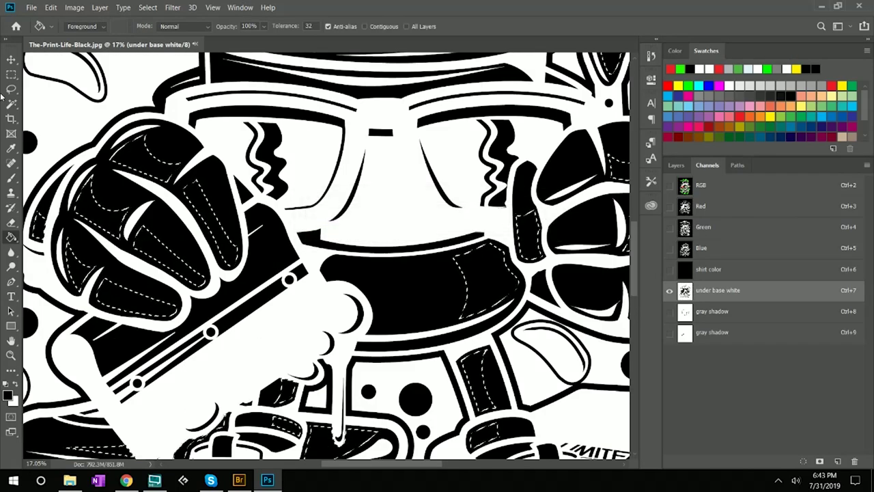
Step: Deselect and preview the artwork on the dark shirt color with the gray shadow added
key("m")
key("ctrl+d")
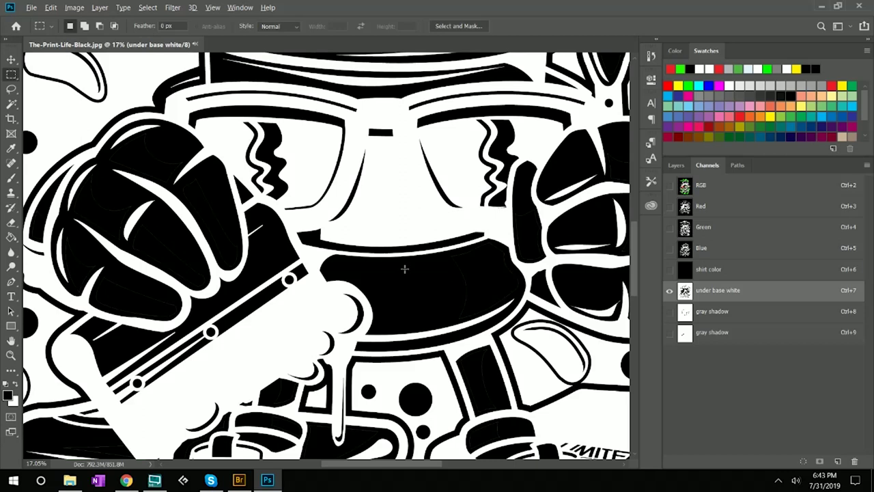
scroll(403, 252, "up", 1)
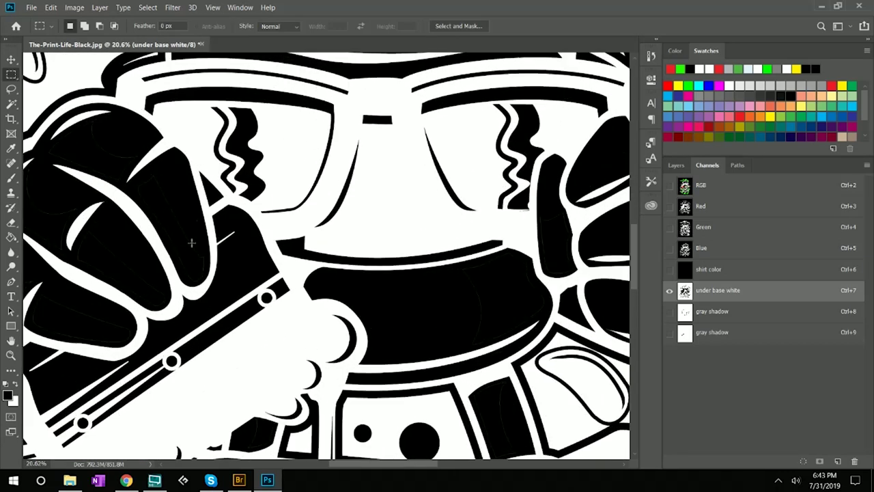
scroll(313, 214, "down", 4)
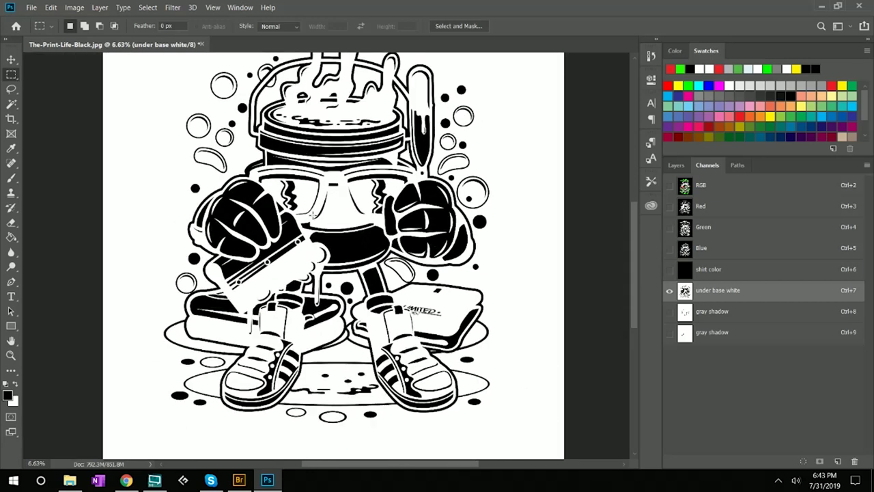
left_click(668, 270)
left_click(670, 273)
left_click(670, 271)
left_click(669, 312)
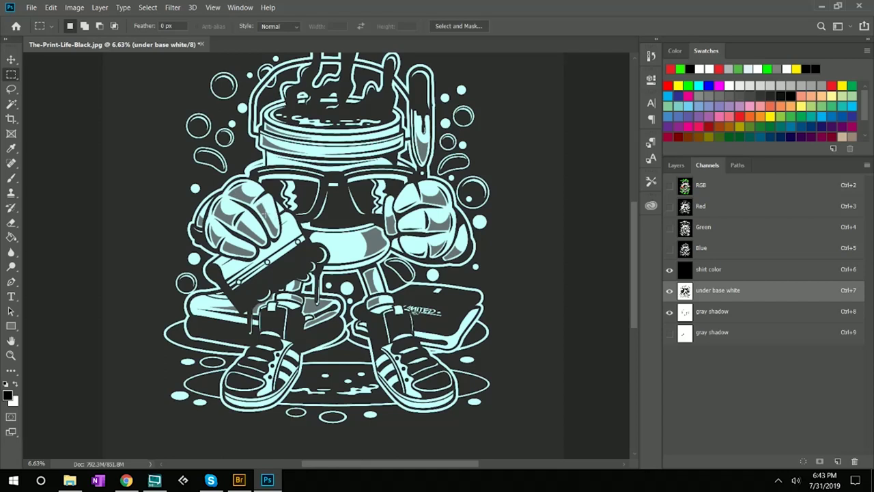
Step: View the duplicate gray shadow channel alone, holding only the squeegee blade shape
scroll(443, 309, "up", 3)
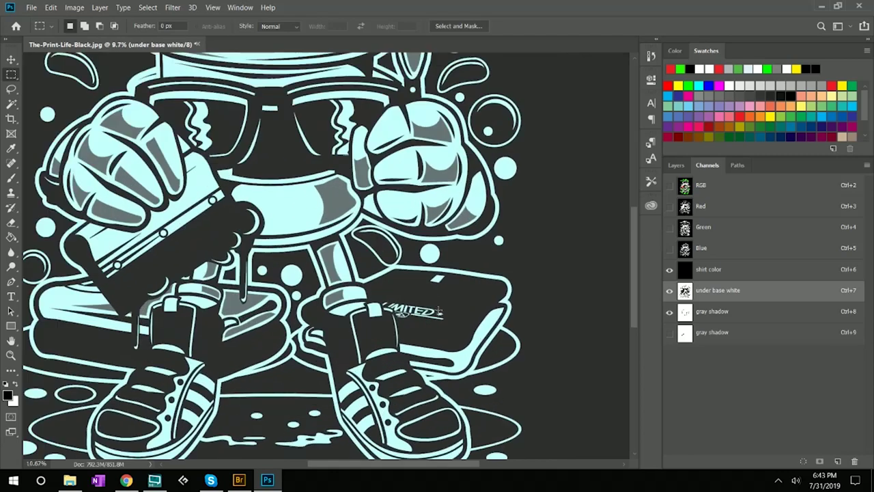
scroll(442, 310, "down", 4)
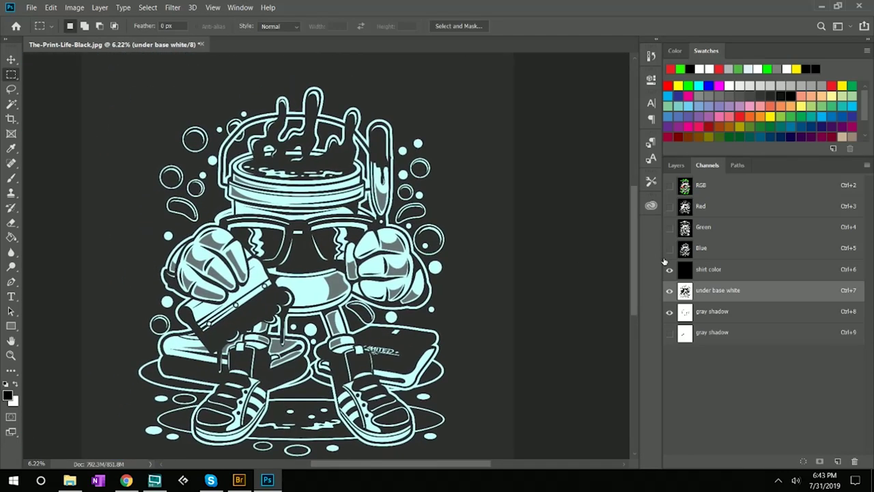
left_click(718, 335)
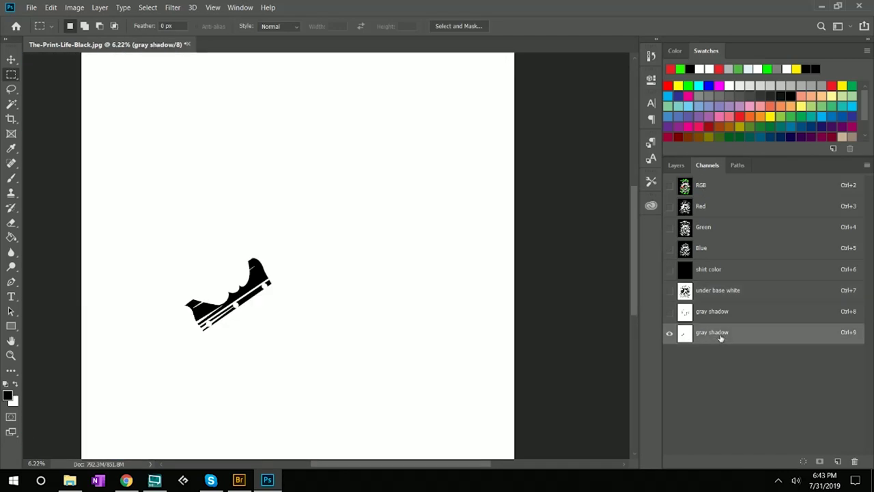
Step: Delete the duplicate gray shadow channel and hide the shirt, underbase and gray shadow channels
left_click(853, 462)
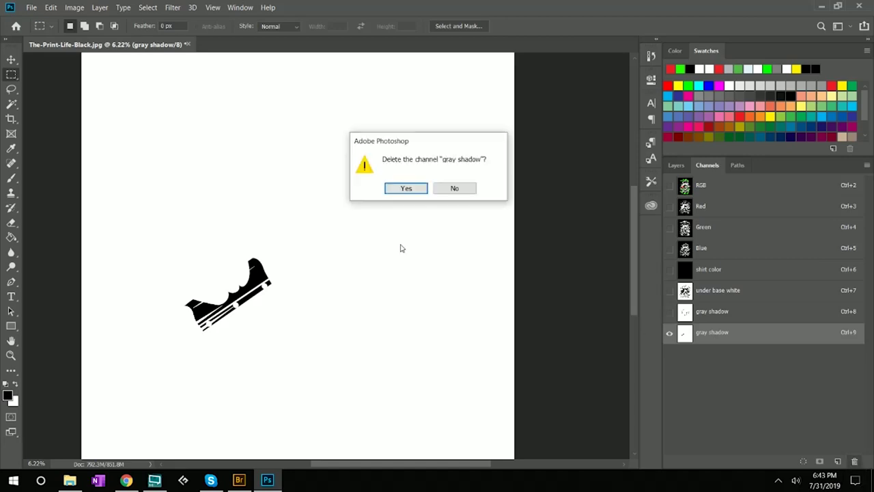
left_click(406, 188)
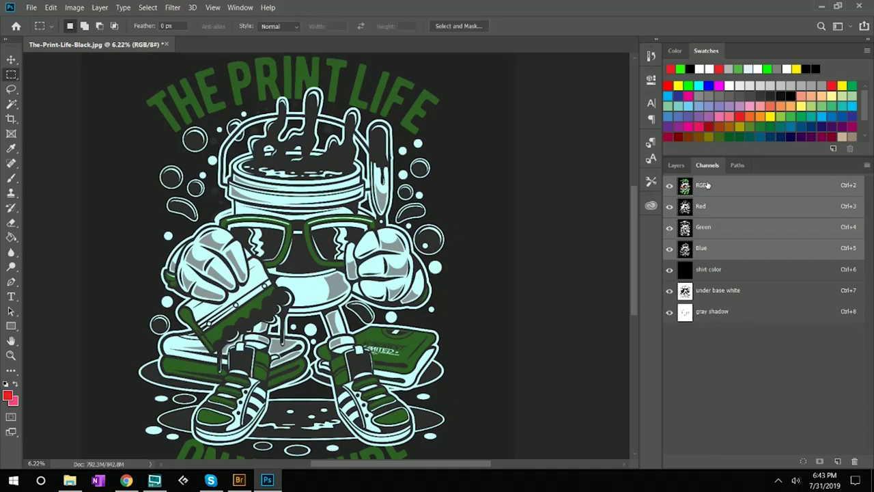
left_click(670, 272)
left_click(670, 290)
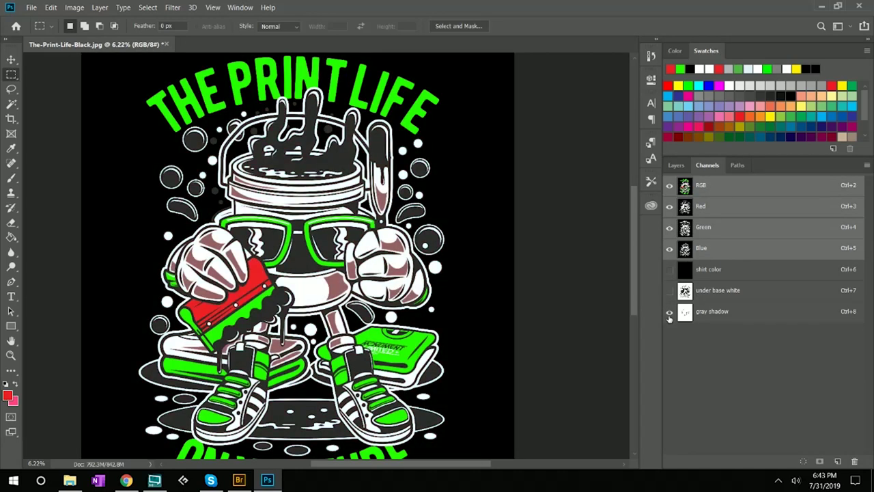
left_click(670, 311)
scroll(431, 388, "up", 2)
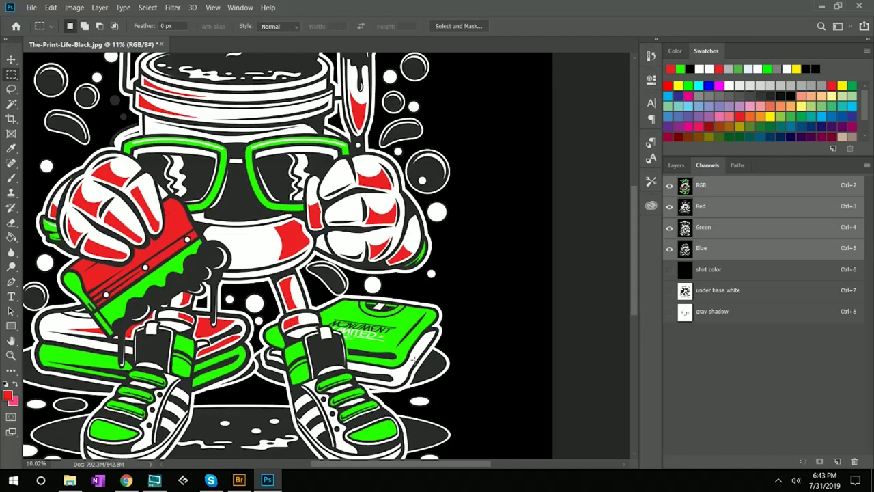
scroll(230, 286, "down", 4)
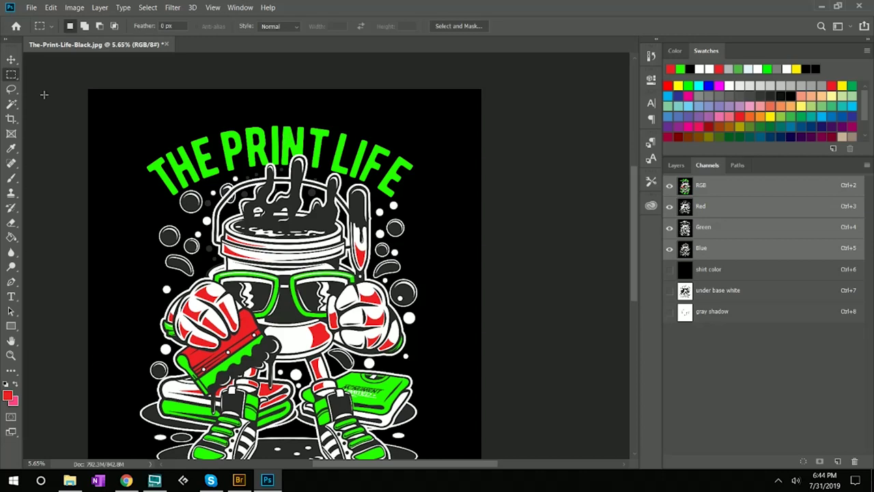
left_click(11, 104)
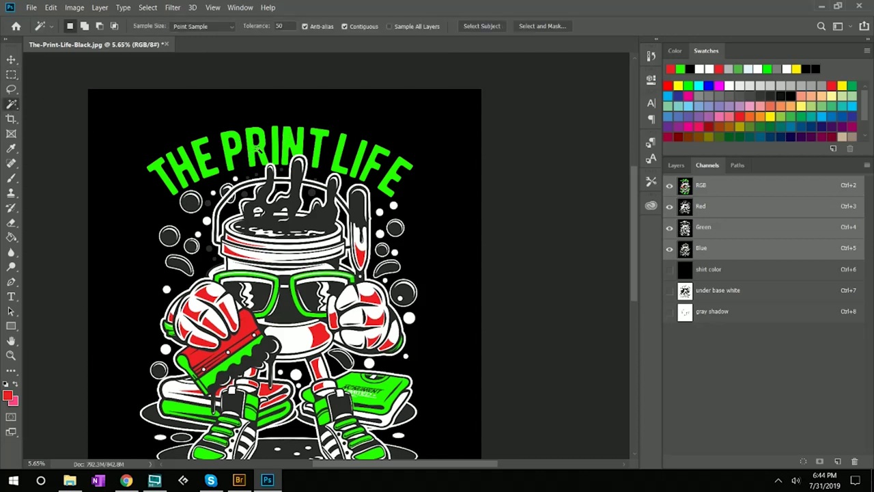
Step: With Contiguous off, Magic Wand all green areas and preview them over shirt color and under base white
left_click(345, 25)
left_click(259, 149)
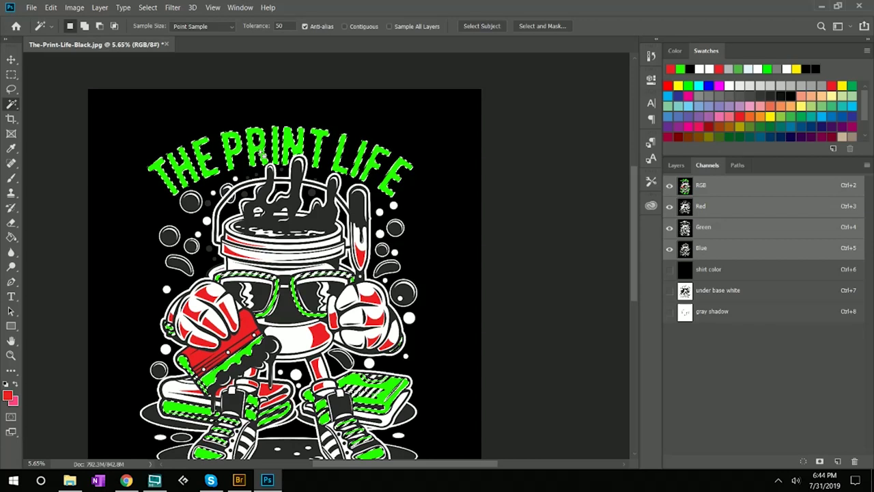
scroll(263, 155, "down", 1)
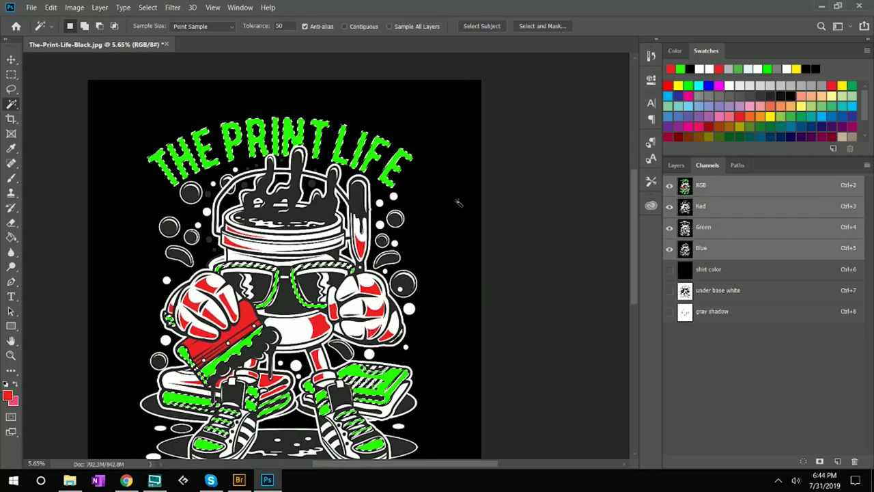
left_click(703, 269)
left_click(670, 290)
left_click(669, 292)
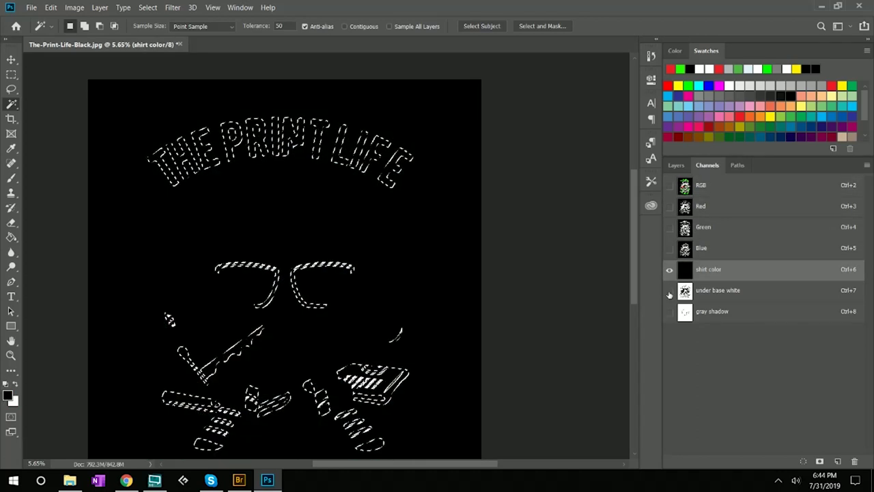
left_click(670, 292)
scroll(253, 205, "up", 2)
scroll(252, 205, "up", 3)
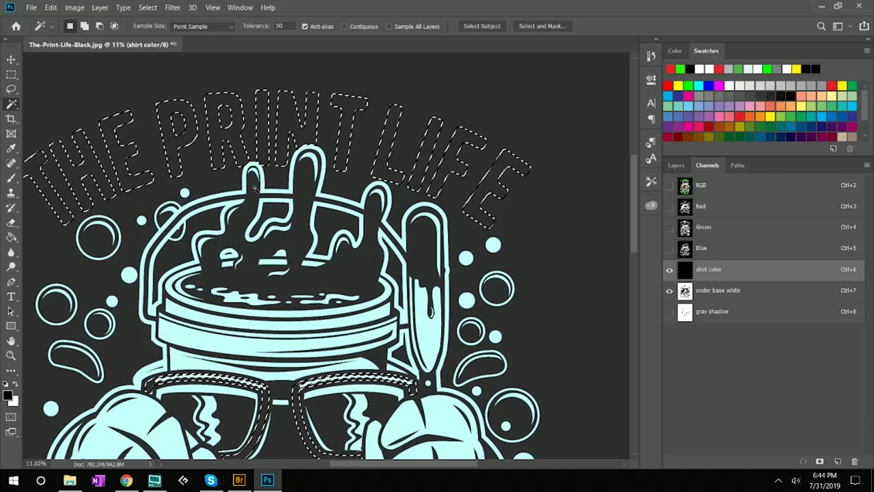
Step: Contract the green-area selection by 5 pixels
left_click(148, 9)
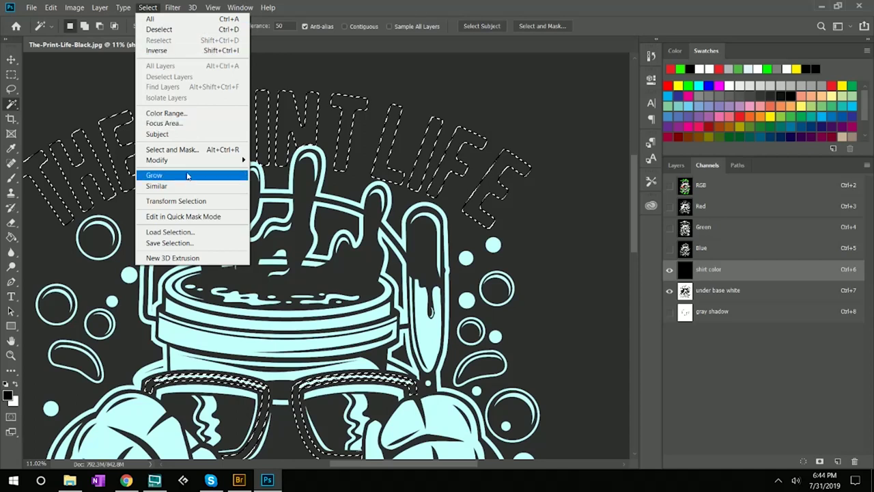
mouse_move(191, 162)
left_click(260, 191)
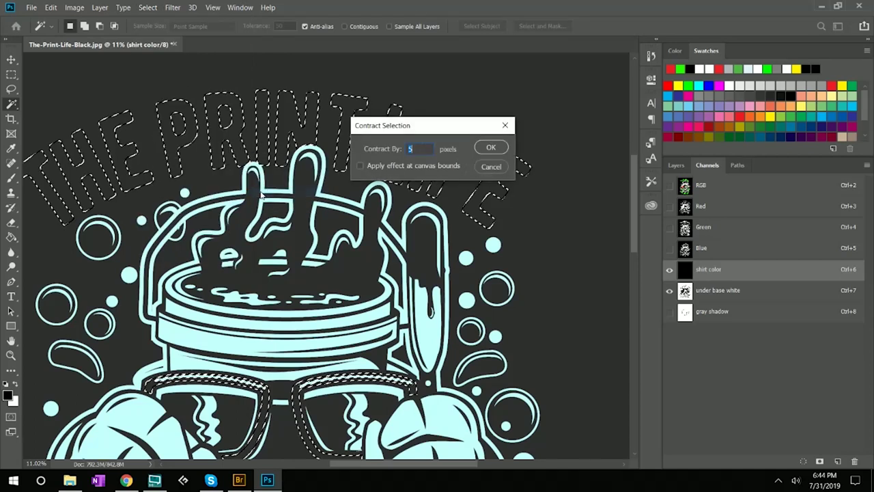
left_click(491, 148)
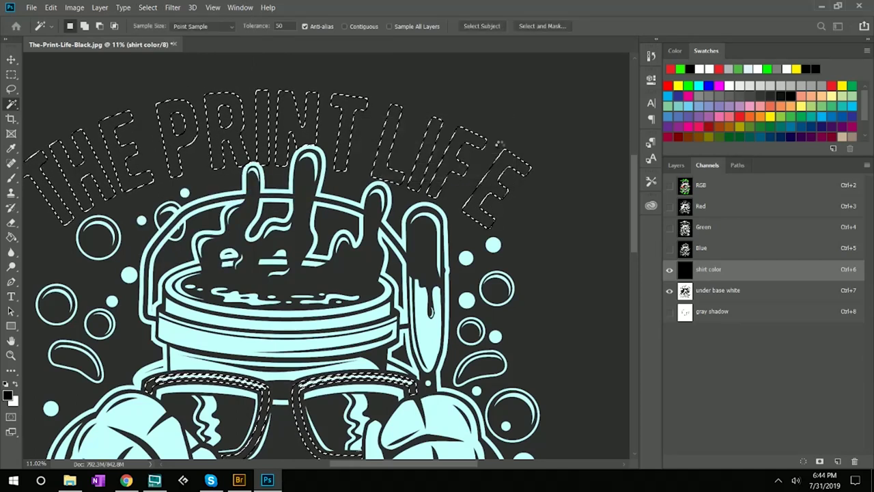
Step: Fill the contracted selection with black in the under base white channel and check the title
left_click(735, 292)
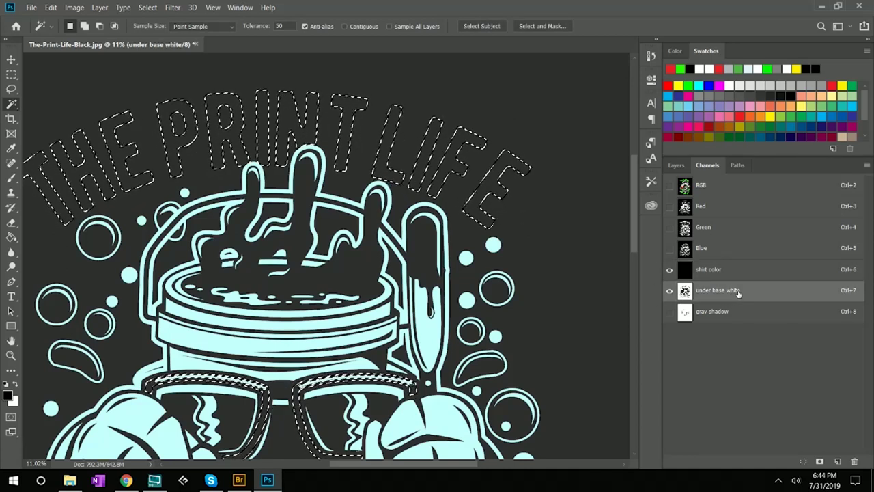
left_click(11, 237)
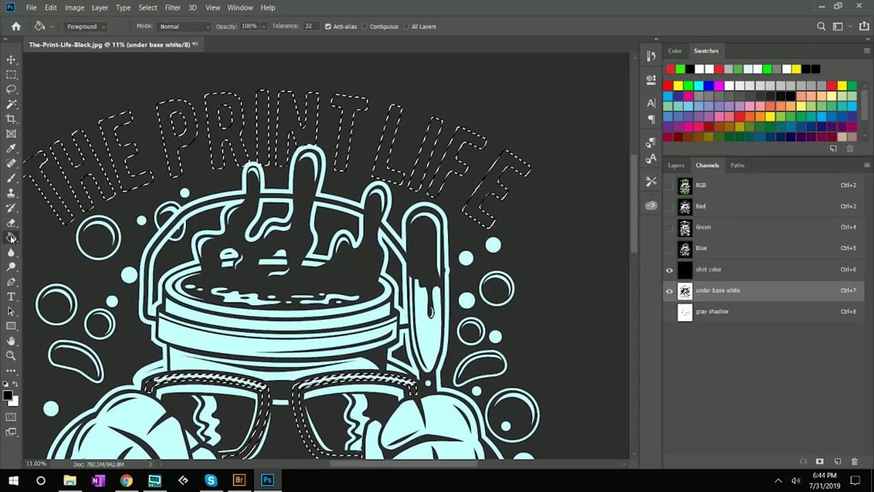
left_click(669, 273)
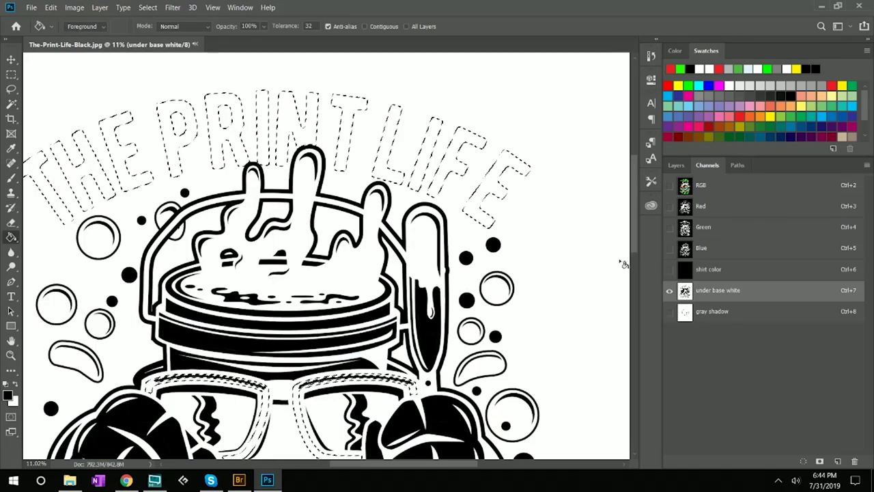
left_click(6, 389)
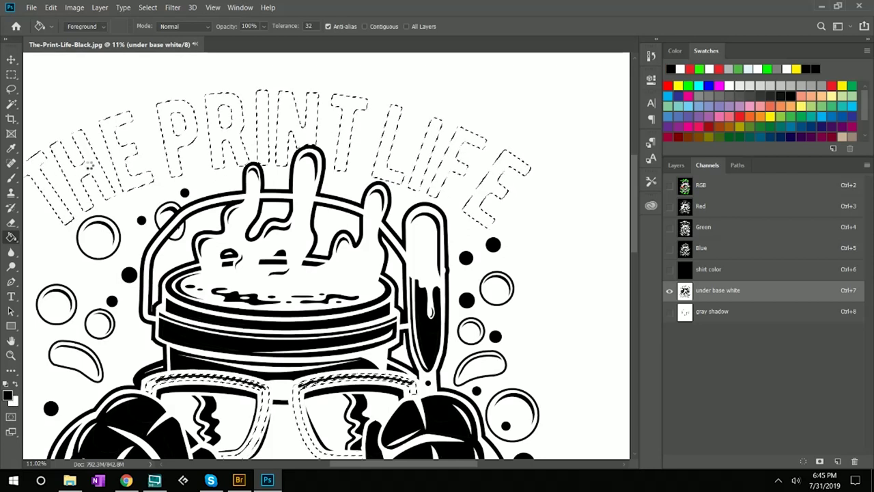
left_click(87, 164)
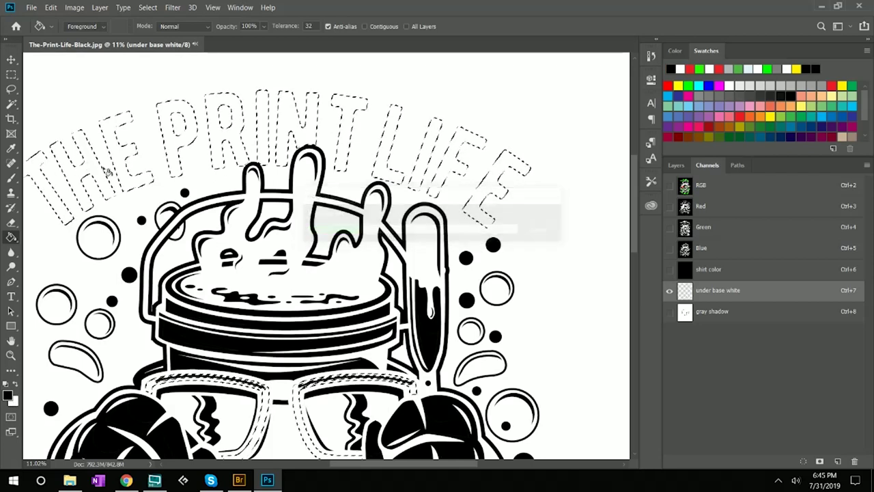
scroll(404, 177, "down", 3)
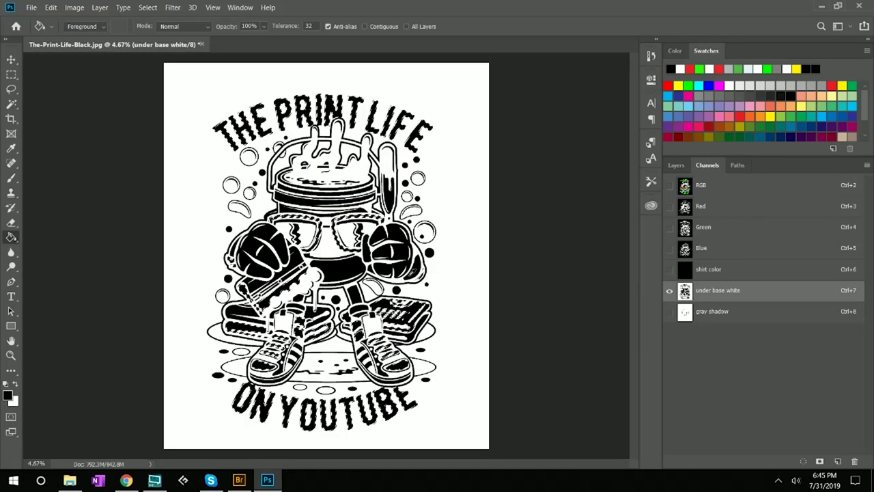
scroll(404, 176, "up", 2)
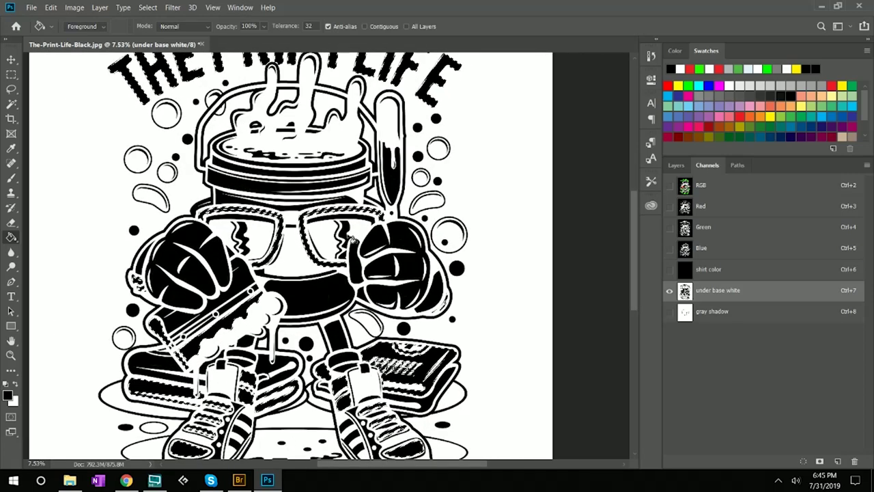
scroll(287, 256, "up", 1)
left_click_drag(220, 107, 299, 181)
scroll(299, 181, "down", 2)
scroll(299, 182, "up", 3)
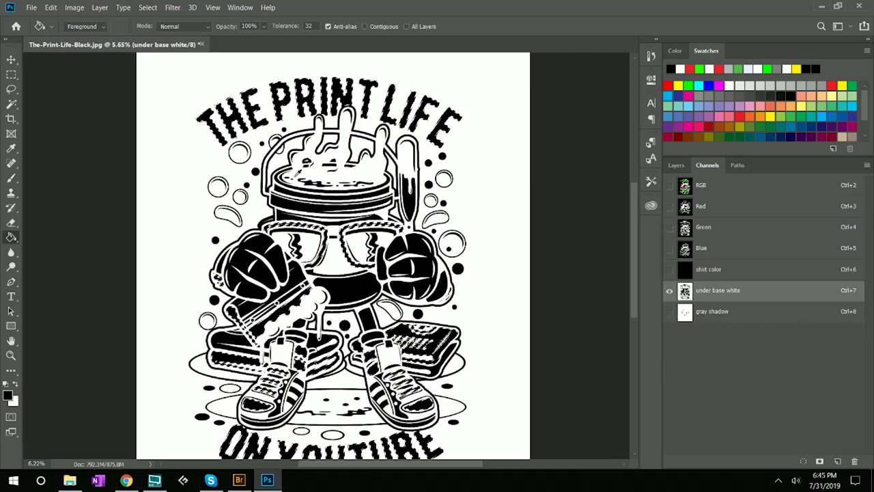
scroll(299, 181, "down", 3)
scroll(297, 174, "up", 2)
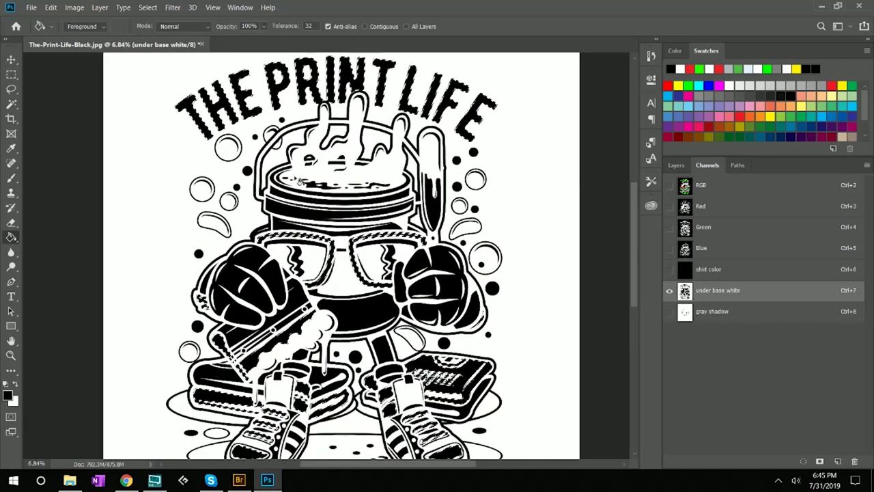
left_click(11, 74)
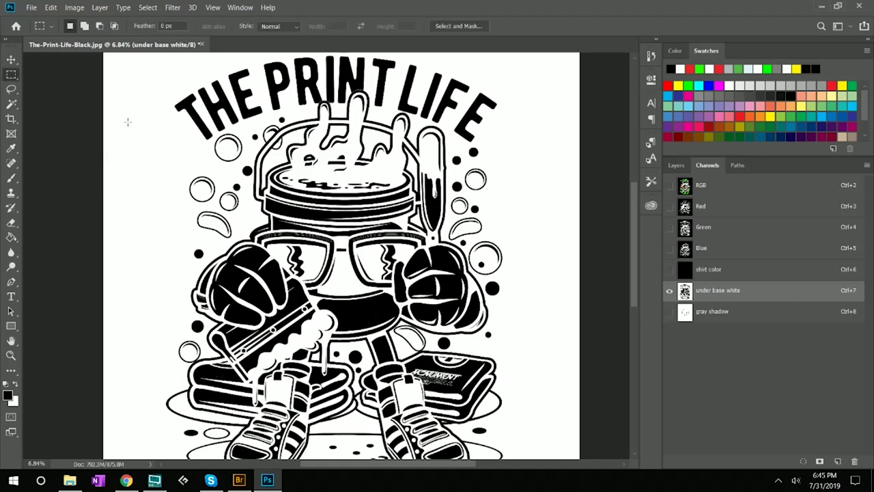
Step: Fit the design and pan around to inspect the updated underbase, then return to the composite
scroll(127, 121, "down", 2)
scroll(127, 122, "up", 3)
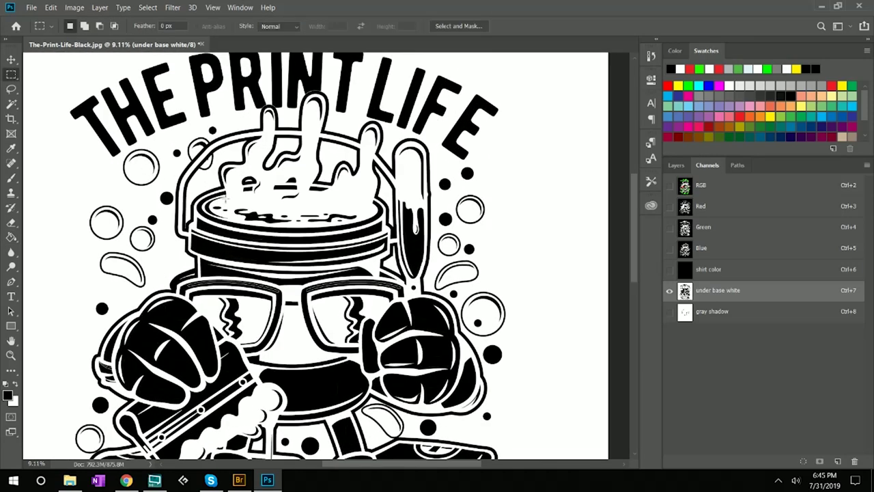
scroll(328, 256, "down", 3)
key("ctrl+0")
scroll(367, 205, "up", 5)
scroll(292, 211, "down", 1)
scroll(292, 212, "up", 3)
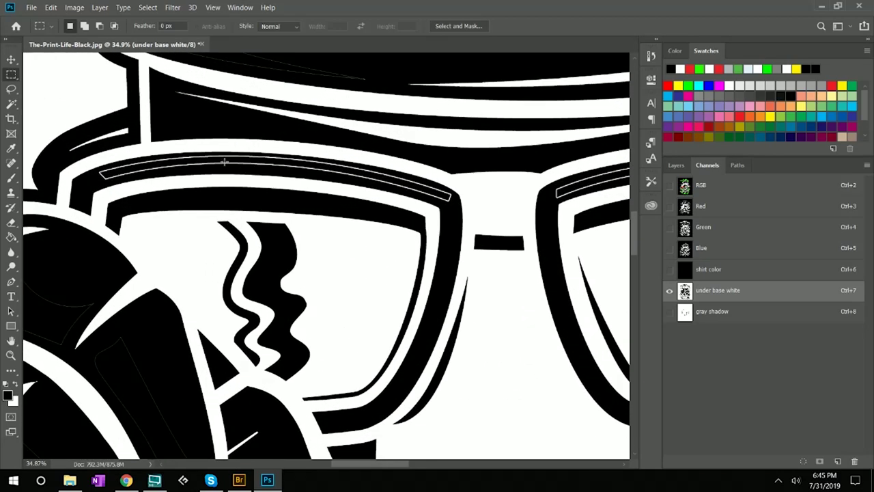
scroll(376, 180, "down", 4)
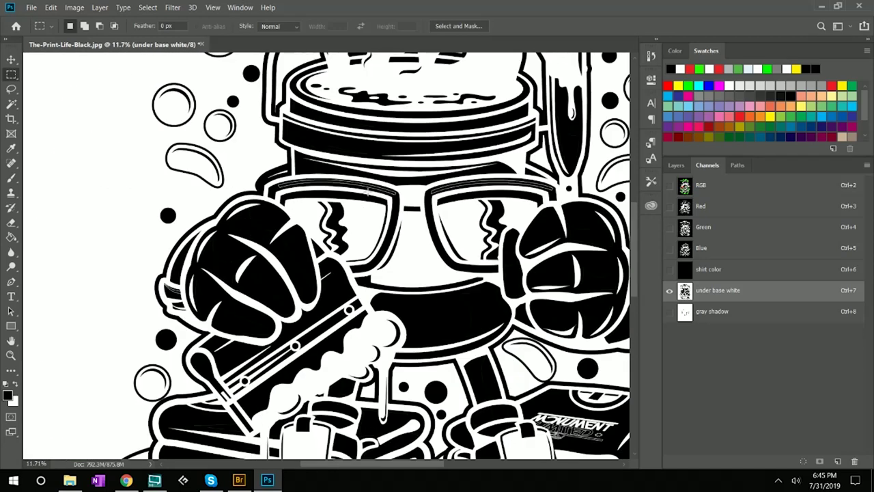
scroll(349, 220, "down", 2)
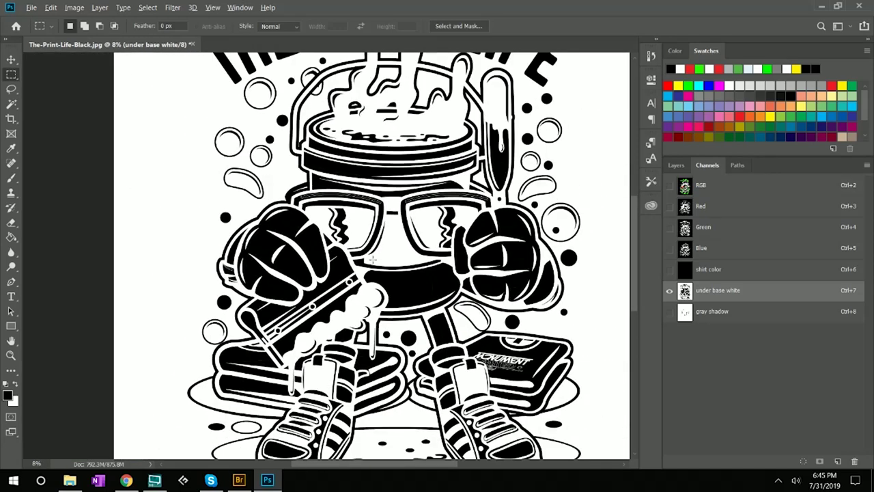
scroll(481, 314, "up", 3)
left_click_drag(479, 273, 359, 27)
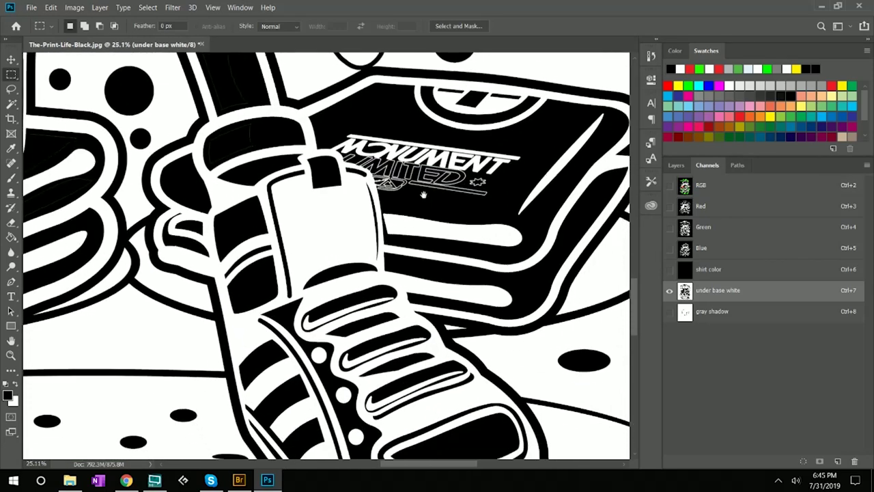
scroll(413, 159, "up", 2)
scroll(396, 161, "down", 5)
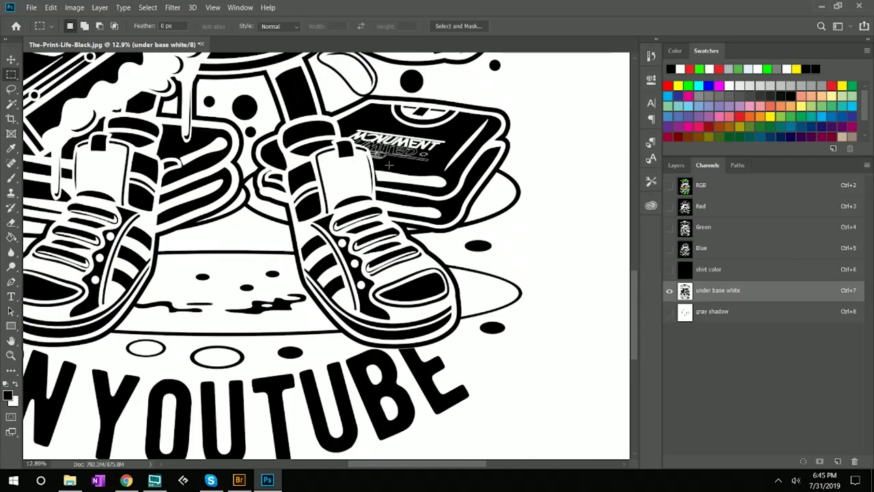
left_click_drag(308, 41, 294, 225)
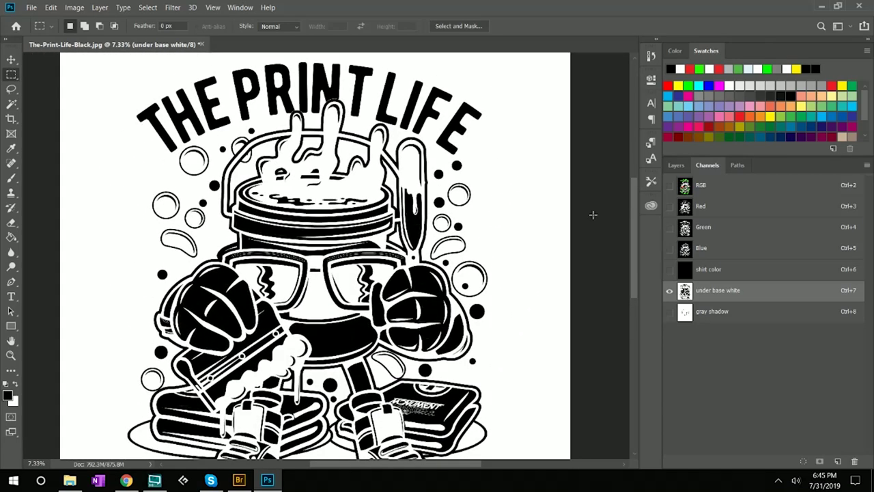
left_click(743, 190)
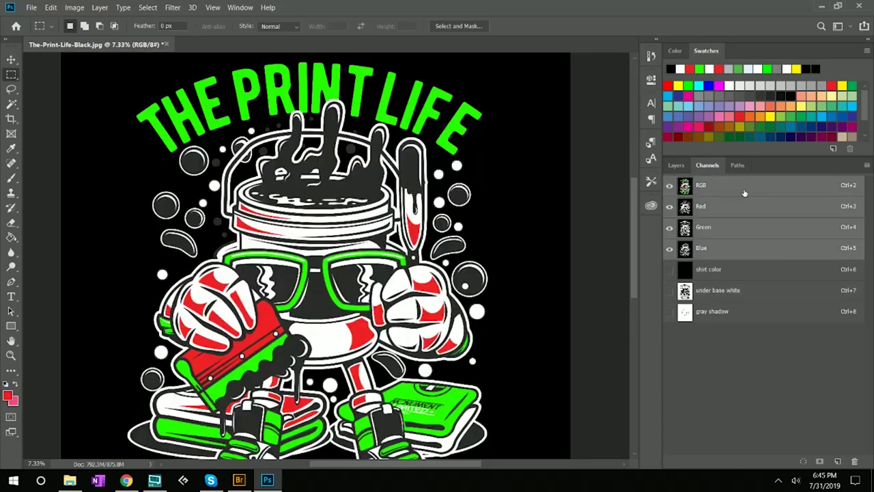
Step: Magic Wand the green lettering and start a new spot channel named 'NEon green'
left_click(12, 103)
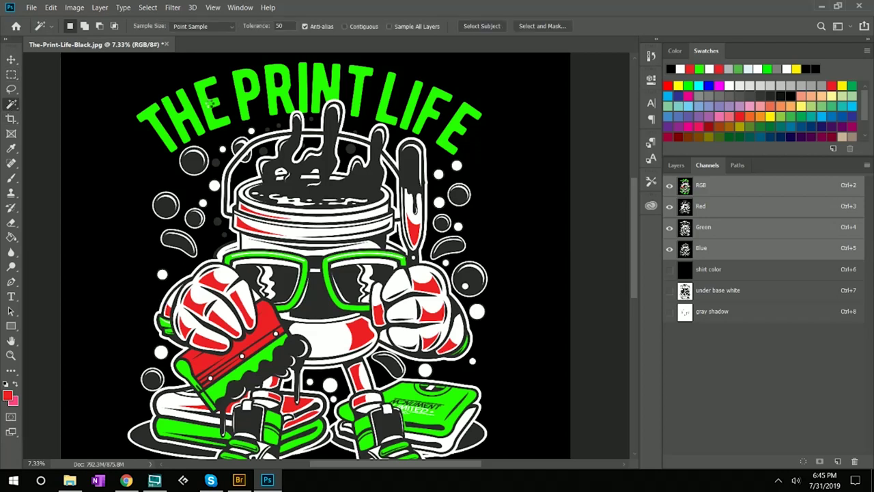
left_click(214, 101)
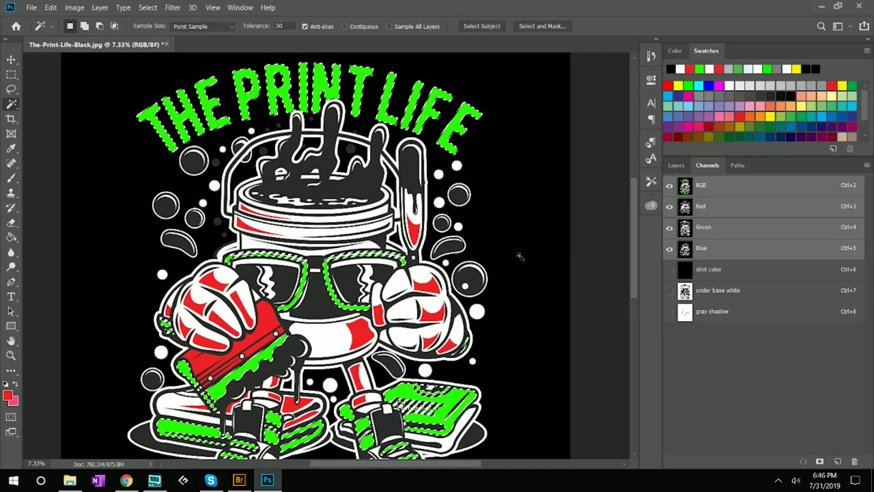
left_click(867, 165)
left_click(824, 213)
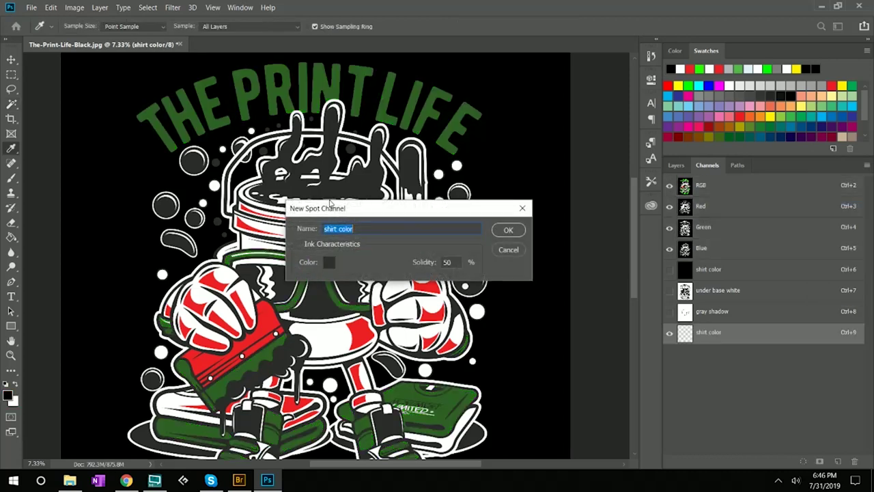
type("NEon green")
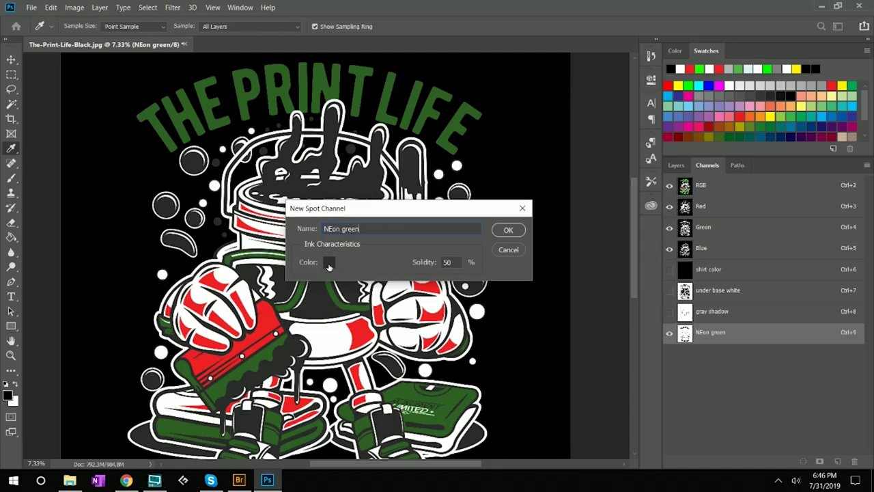
Step: Give the NEon green spot channel a bright neon green ink and create it
left_click(329, 265)
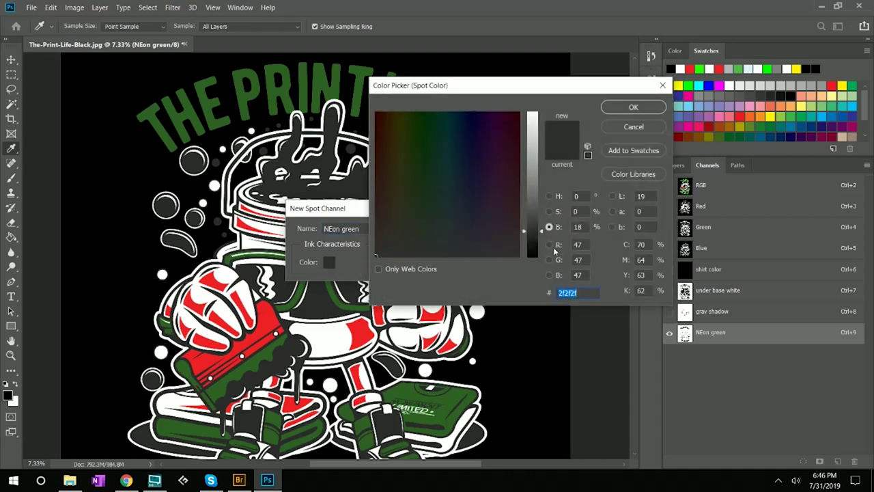
left_click_drag(526, 235, 525, 112)
left_click(425, 112)
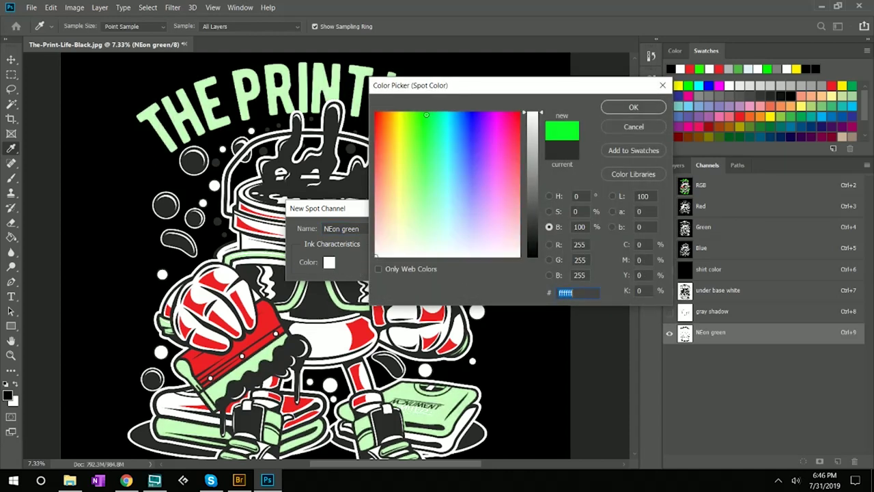
left_click(627, 109)
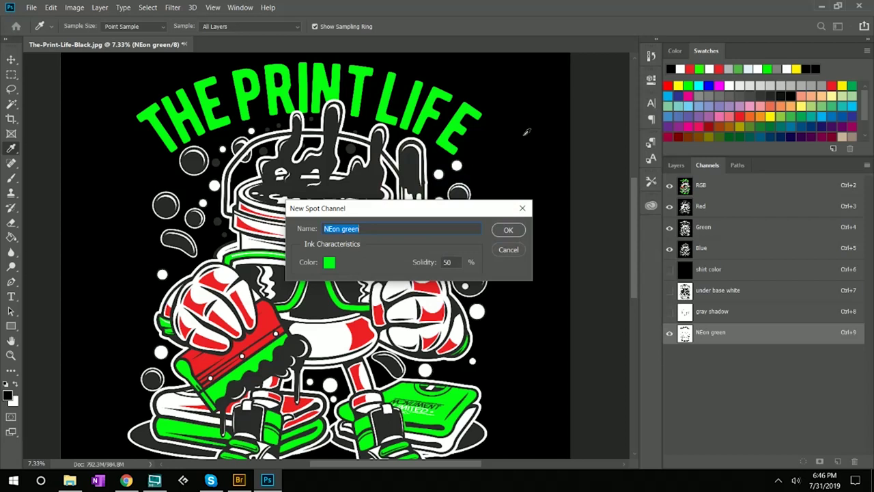
left_click(505, 231)
key("w")
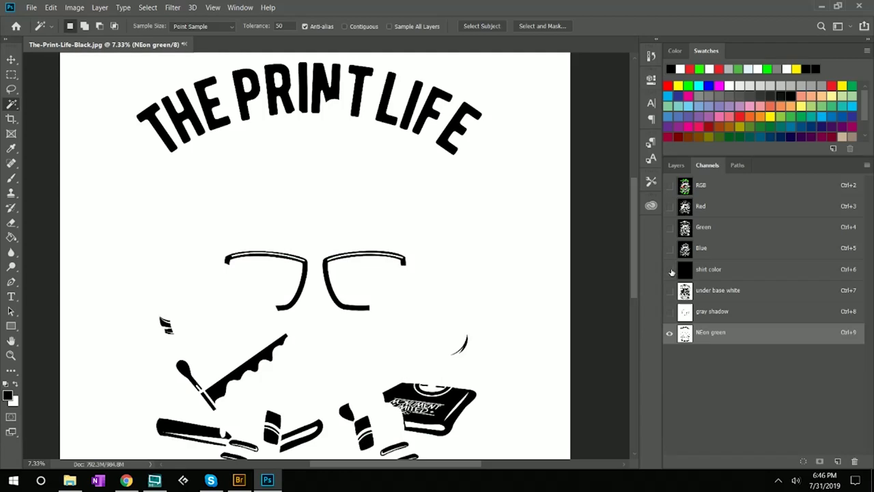
Step: Show the shirt color, under base white and gray shadow channels together, and zoom in on the glasses
left_click(670, 269)
left_click(670, 291)
left_click(670, 312)
key("ctrl+0")
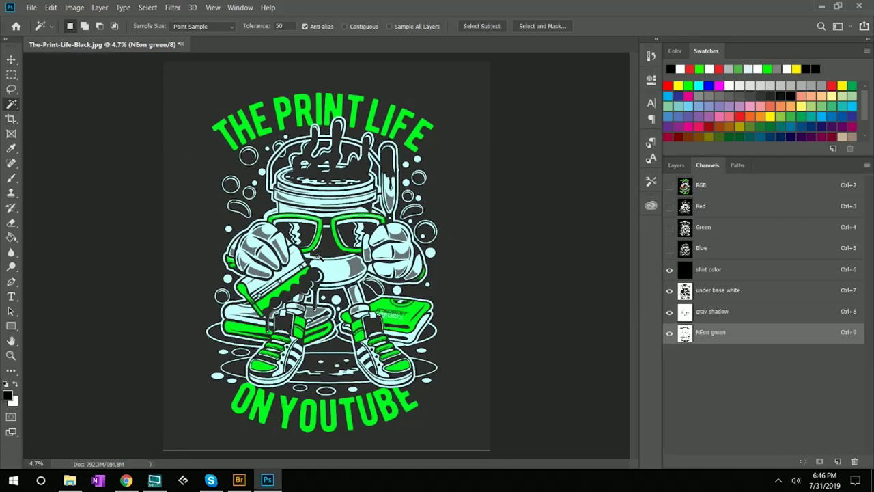
scroll(311, 242, "up", 5)
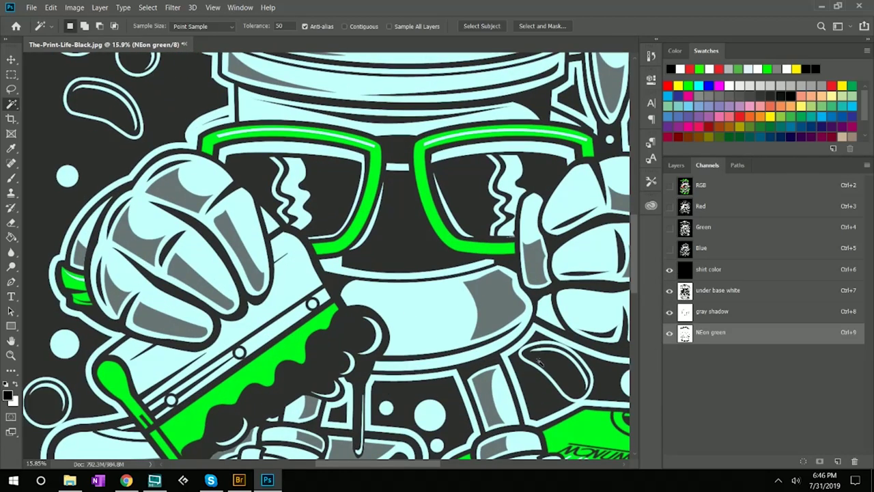
scroll(275, 168, "up", 3)
scroll(251, 256, "up", 3)
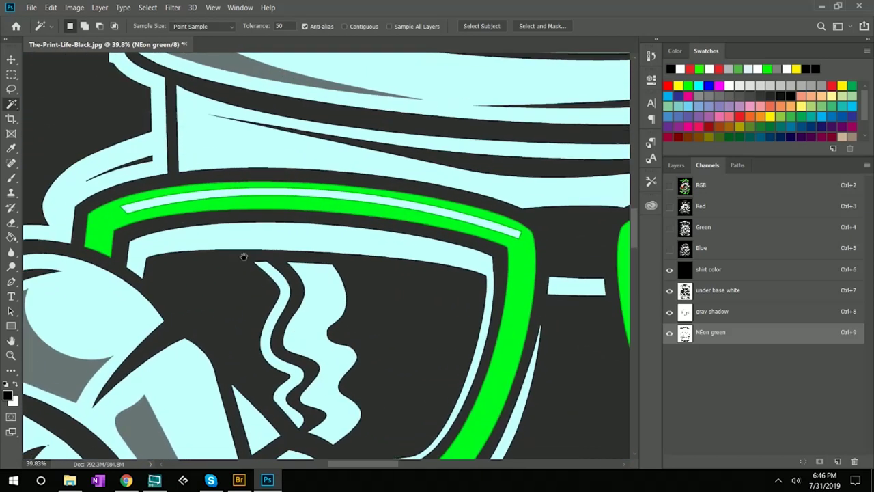
scroll(266, 259, "down", 1)
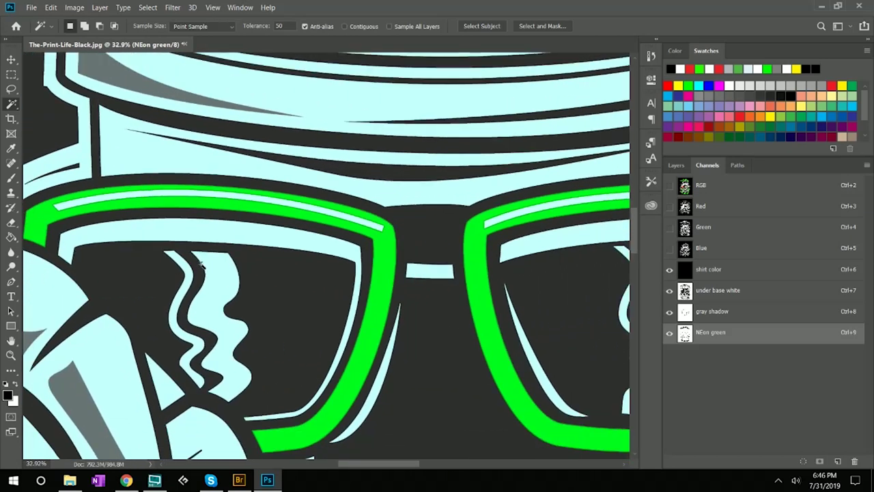
scroll(201, 267, "down", 1)
scroll(201, 266, "up", 2)
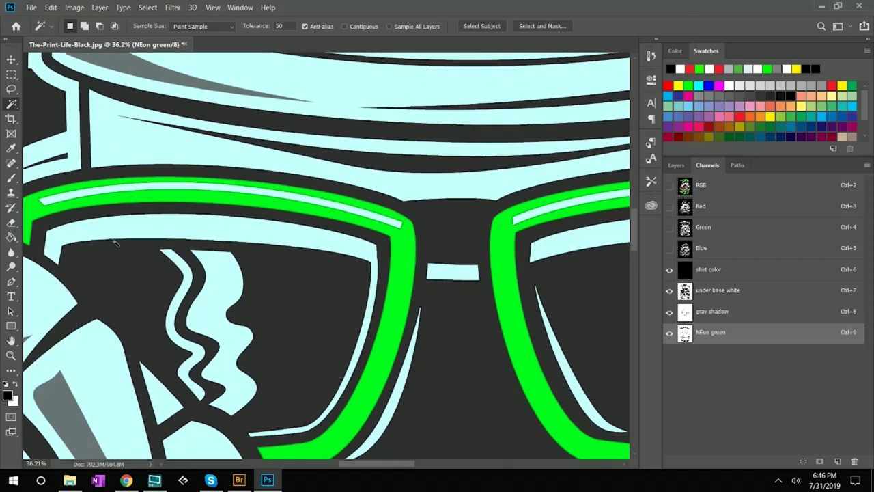
scroll(116, 243, "up", 2)
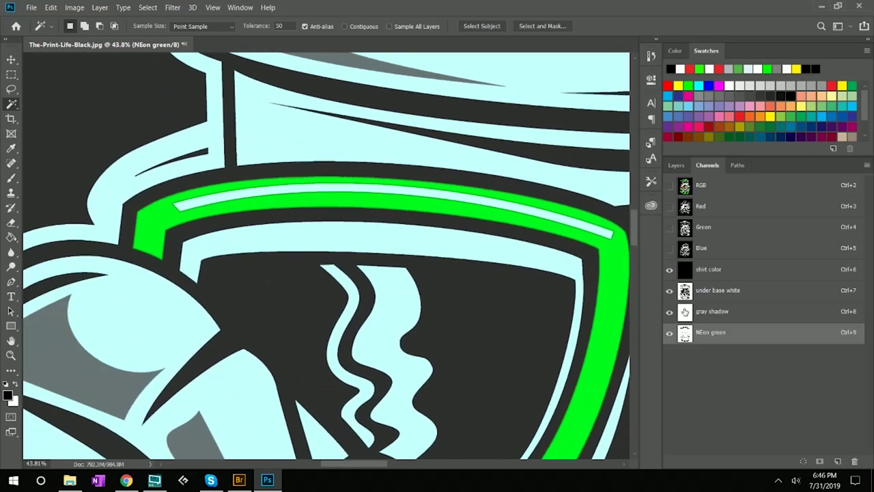
Step: Make under base white the active channel and hide the gray shadow and NEon green channels
left_click(717, 292)
left_click(669, 311)
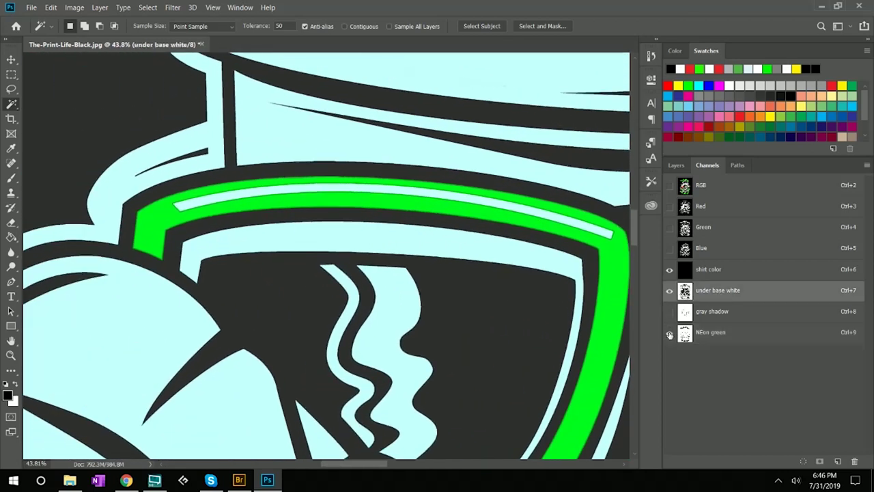
left_click(670, 333)
Step: Paint fine touch-ups on the under base white plate with the Brush, resizing it with ] and [
left_click(11, 179)
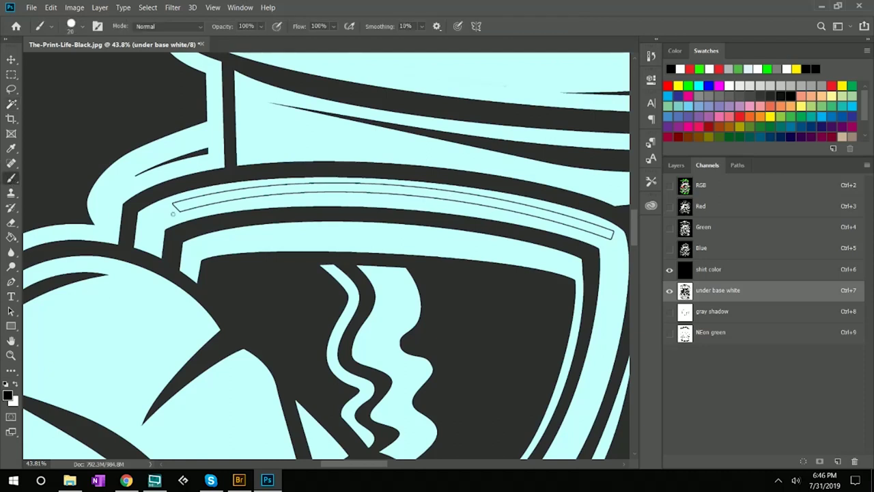
key("bracketright")
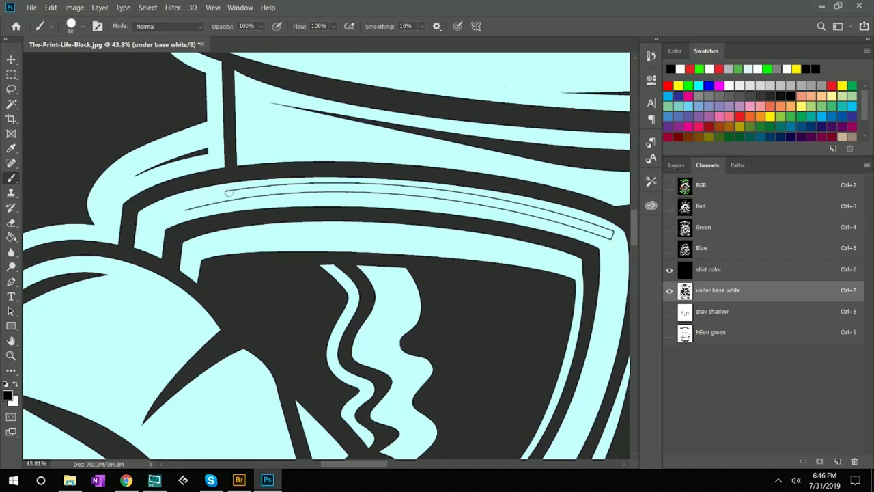
scroll(234, 195, "up", 3)
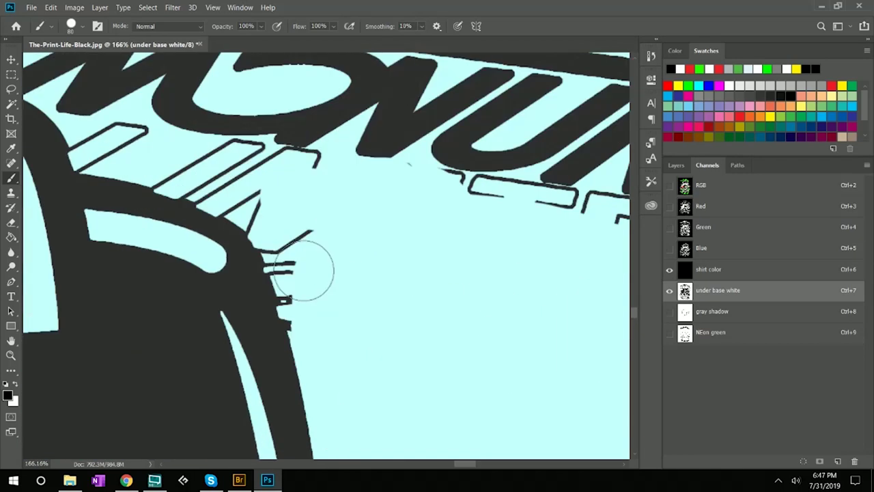
scroll(283, 185, "up", 5)
key("bracketleft")
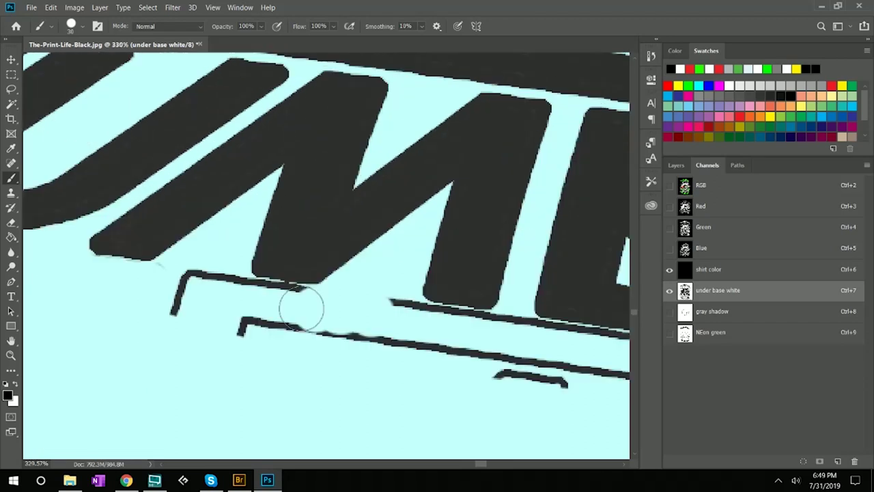
scroll(259, 286, "down", 5)
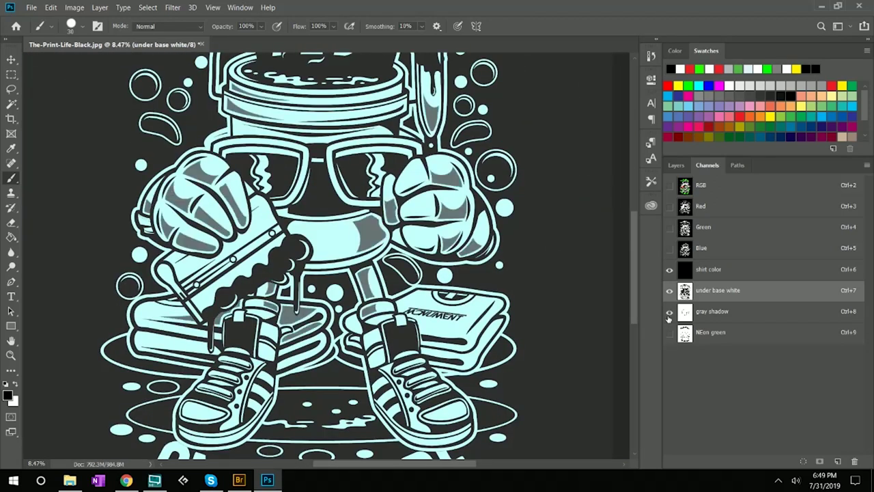
Step: Turn the NEon green channel back on to preview all spot plates together
left_click(669, 333)
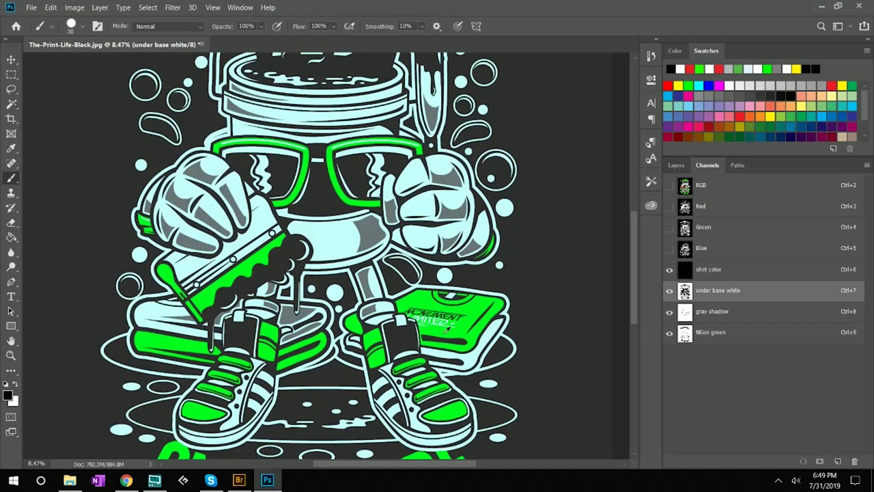
scroll(447, 330, "up", 2)
scroll(304, 256, "up", 2)
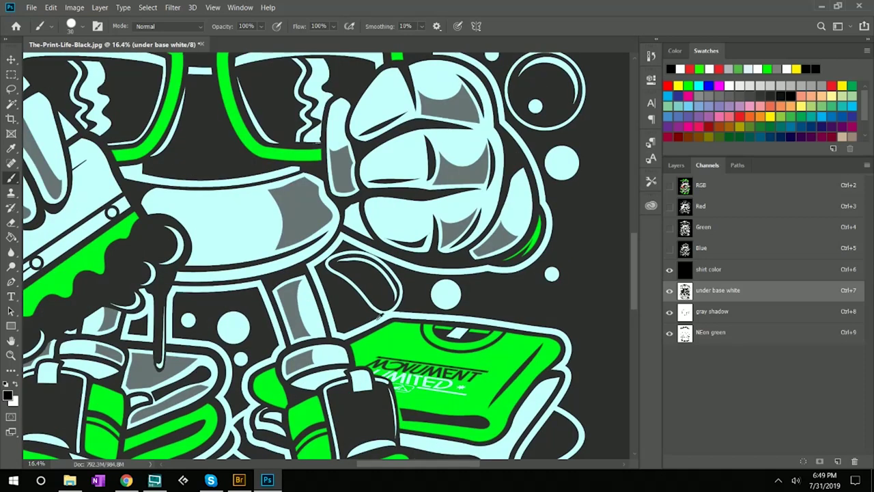
scroll(377, 315, "down", 3)
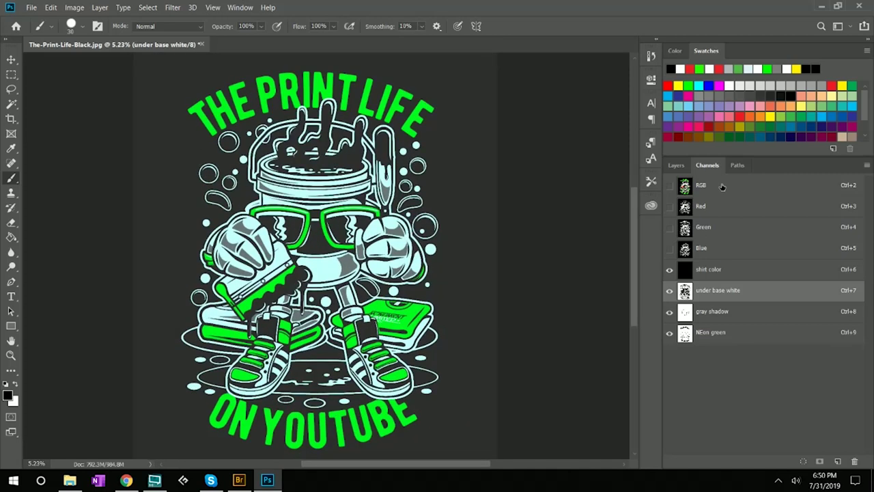
Step: Delete the RGB composite channels and the shirt color channel, then load the channel artwork as a selection
left_click(709, 192)
right_click(703, 188)
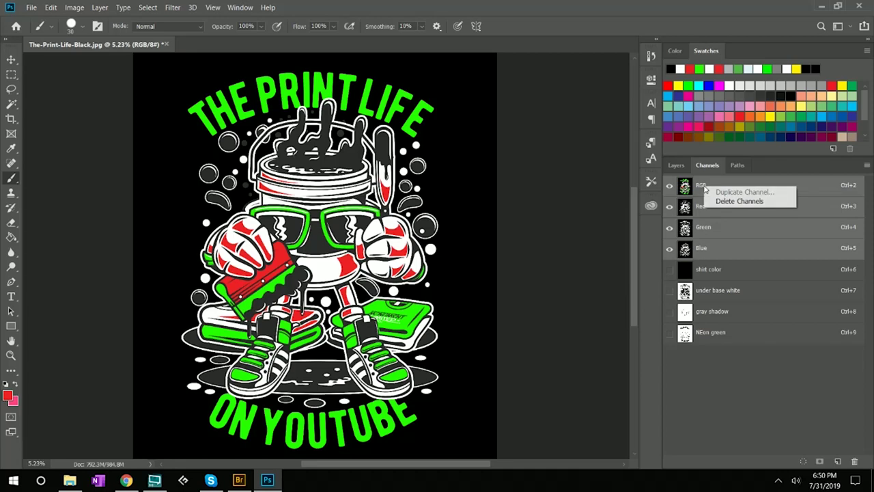
left_click(726, 203)
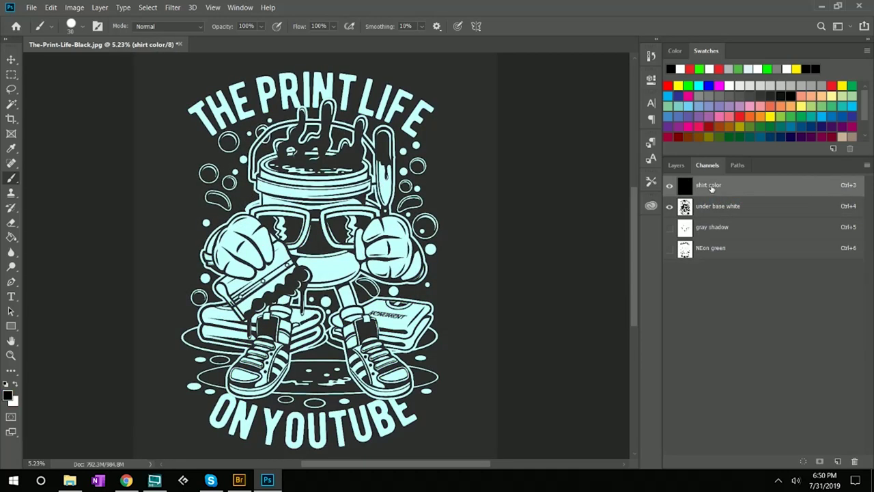
right_click(711, 189)
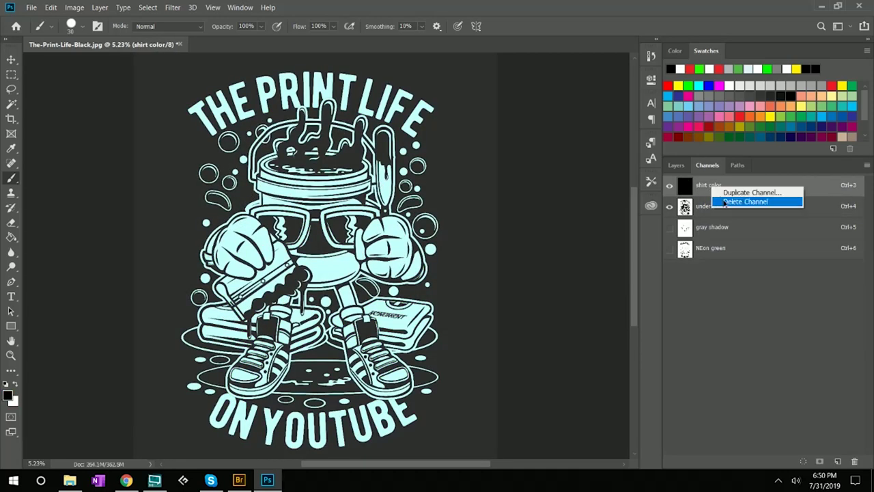
left_click(725, 203)
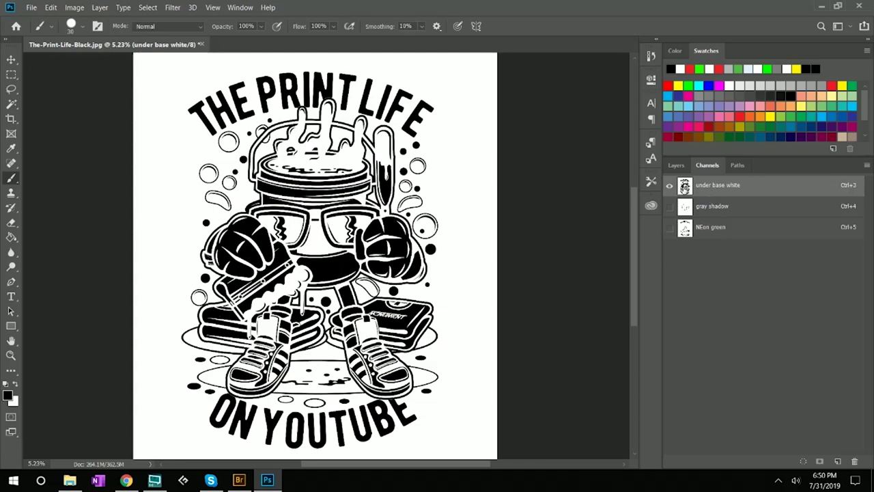
left_click(686, 208, "ctrl")
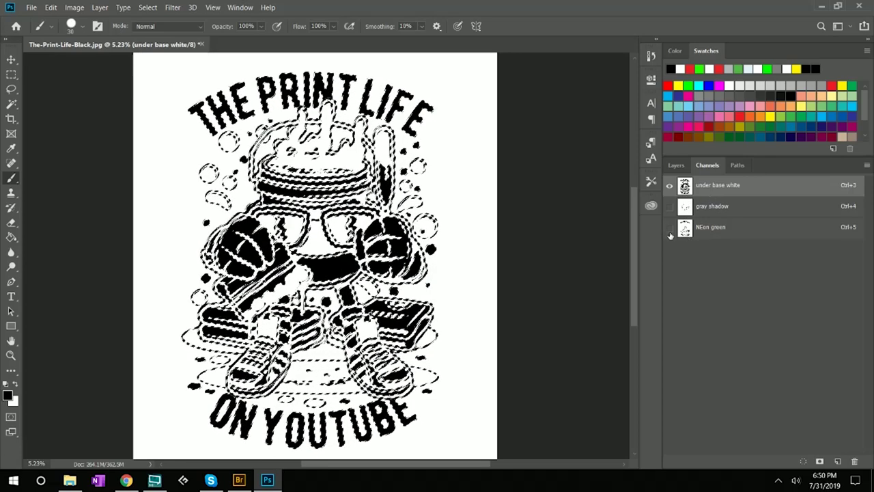
Step: Show gray shadow and NEon green, crop the image to the selection, then clear the selection
left_click_drag(669, 228, 669, 207)
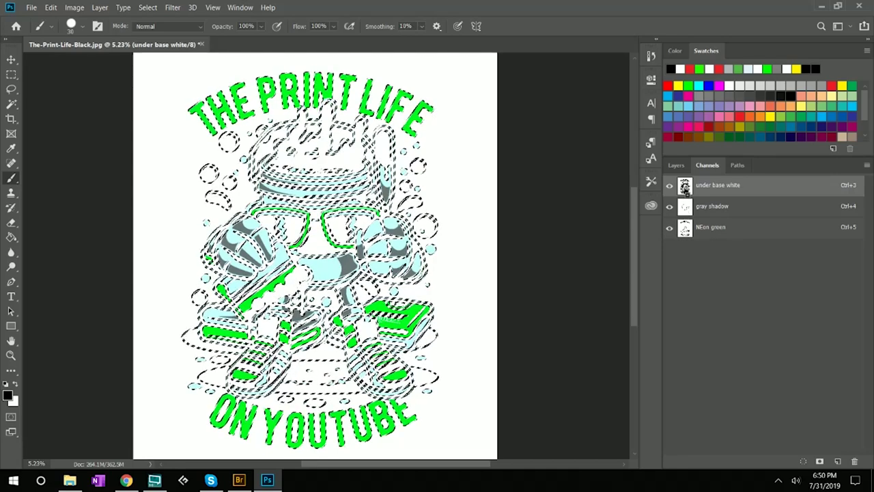
left_click(74, 8)
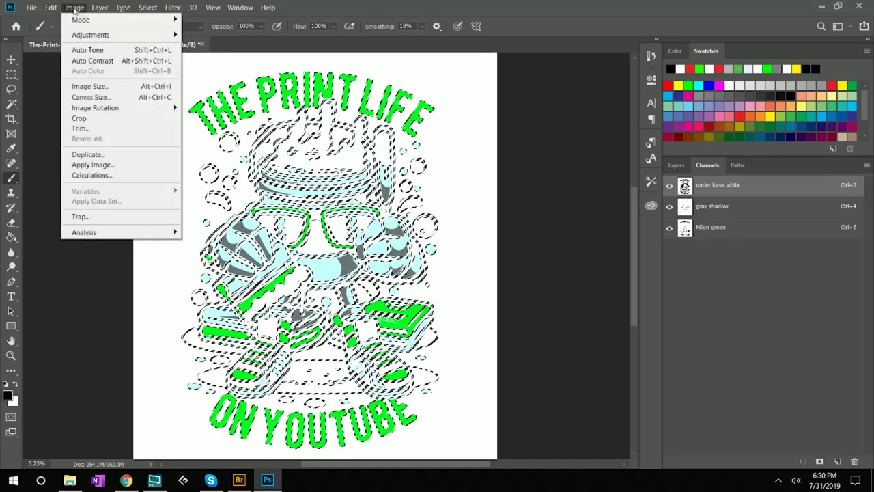
left_click(80, 120)
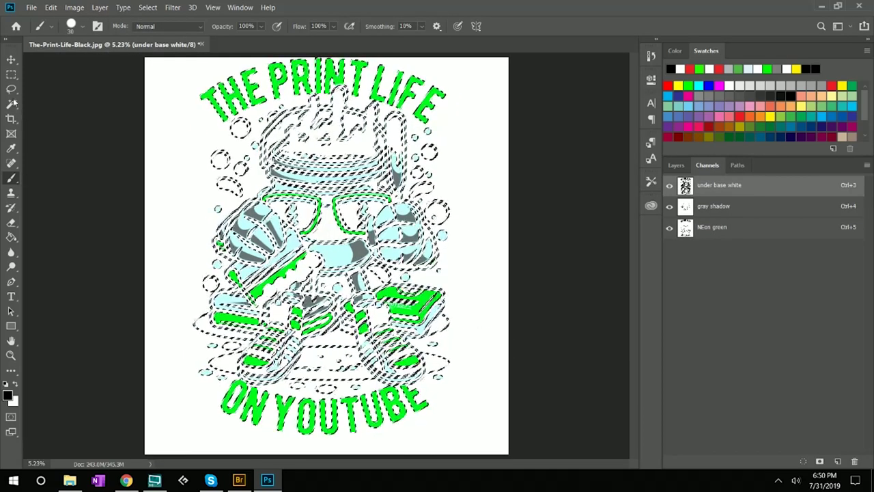
key("m")
key("ctrl+d")
scroll(284, 369, "down", 2)
scroll(307, 389, "up", 1)
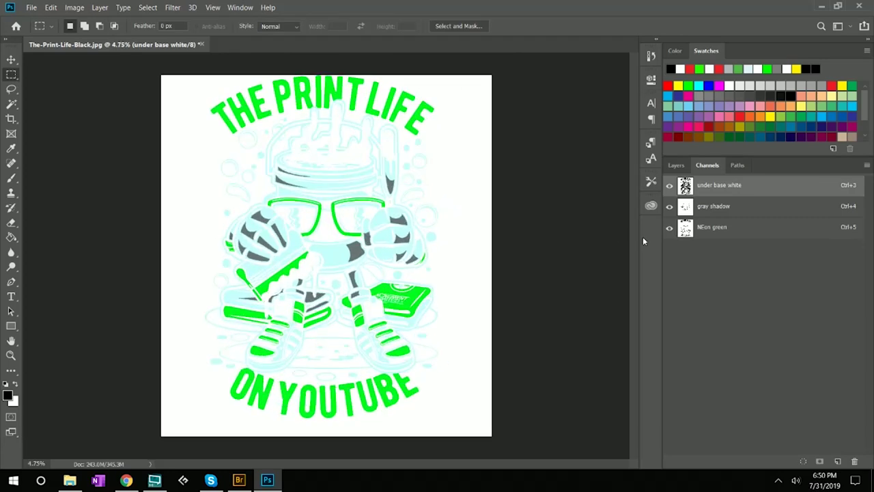
Step: With other channels hidden, load the under base white channel as a selection and crop the canvas to it
left_click(670, 185)
key("b")
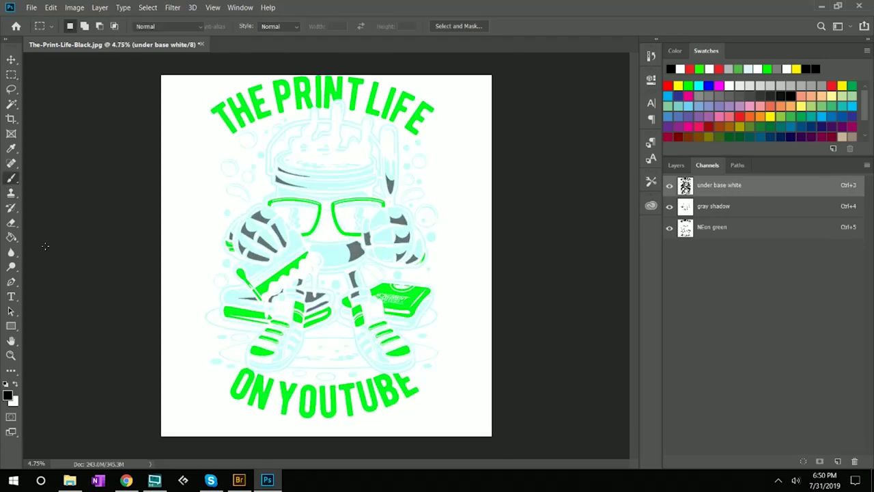
left_click_drag(670, 206, 670, 227)
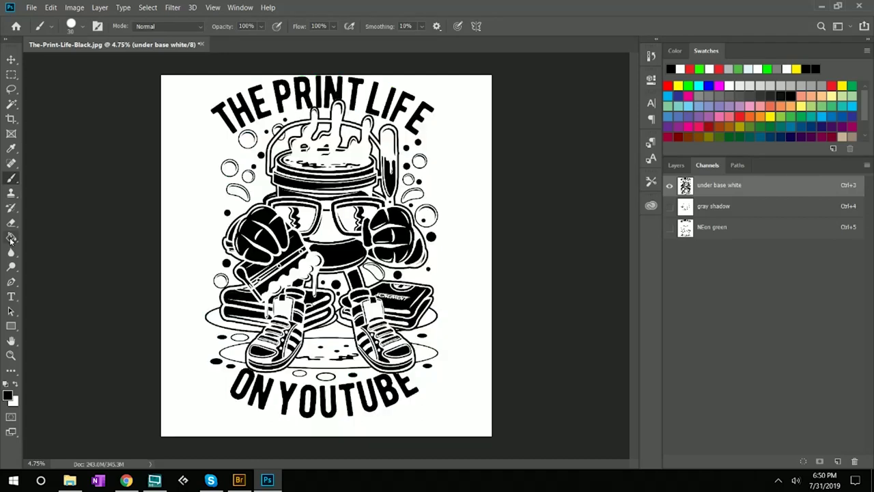
key("e")
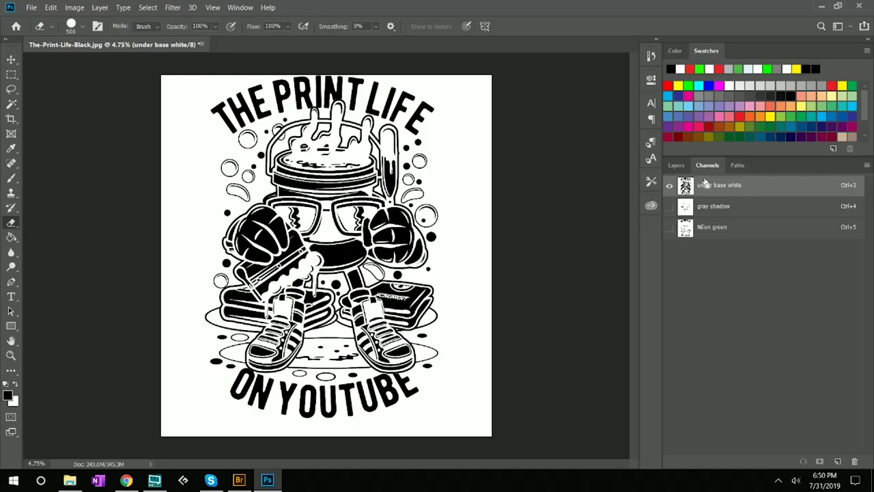
left_click(686, 186, "ctrl")
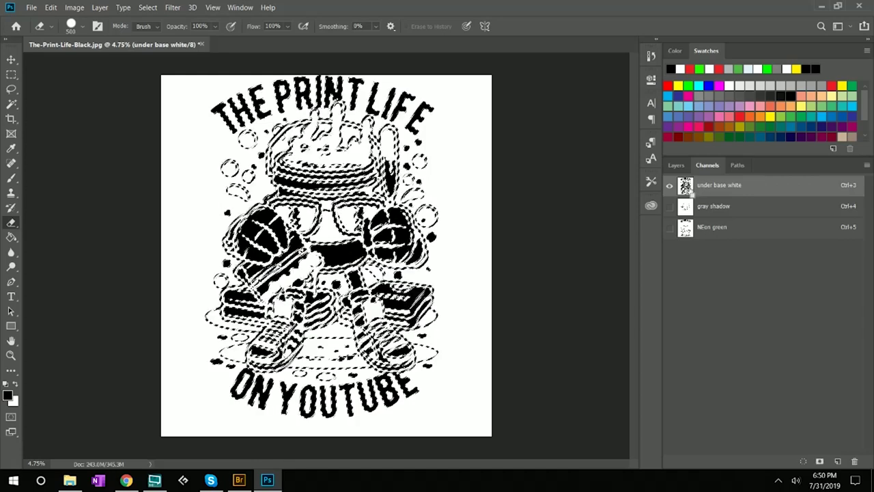
left_click(74, 7)
left_click(78, 118)
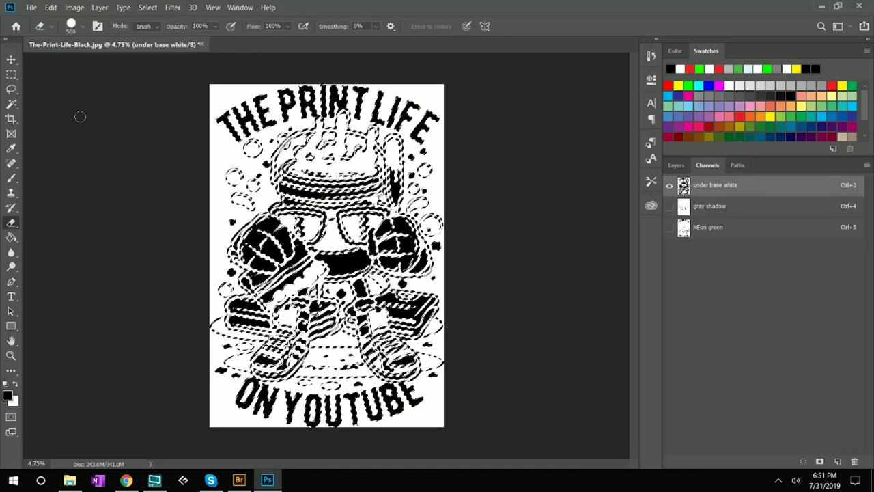
Step: Save the file as Photoshop DCS 2.0 EPS using Single File with Color Composite
key("m")
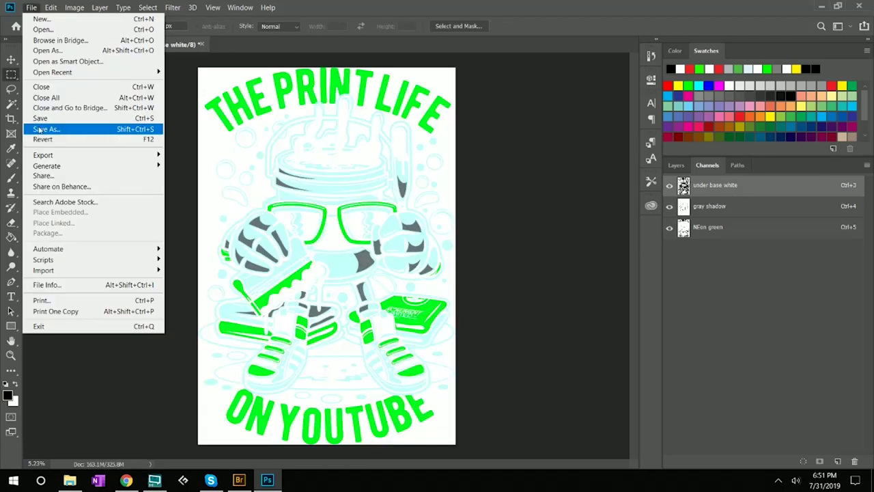
left_click(47, 130)
left_click(143, 222)
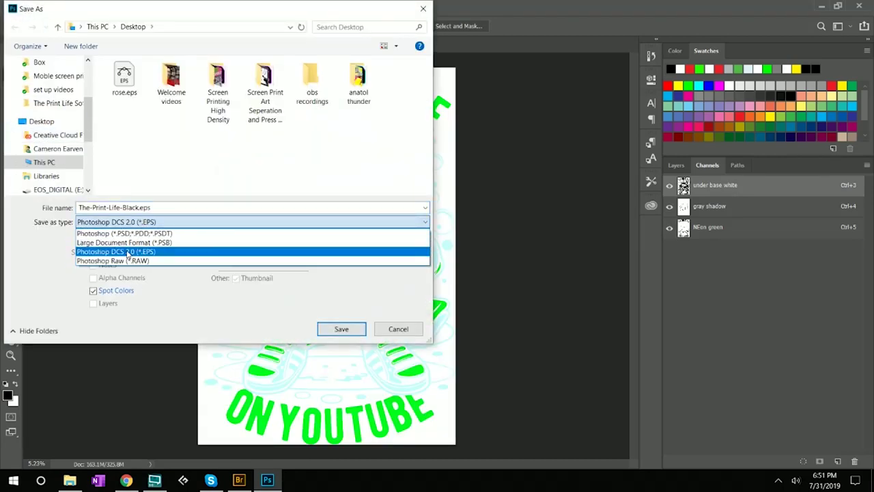
left_click(128, 252)
left_click(348, 331)
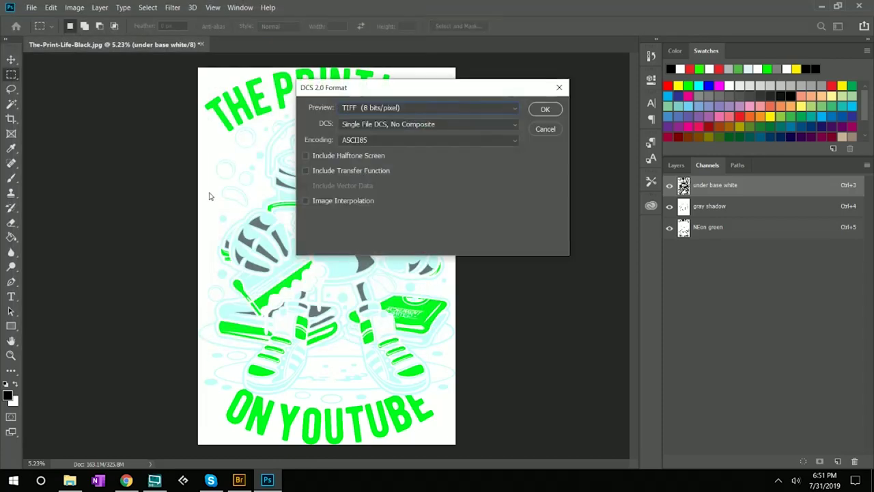
left_click(409, 126)
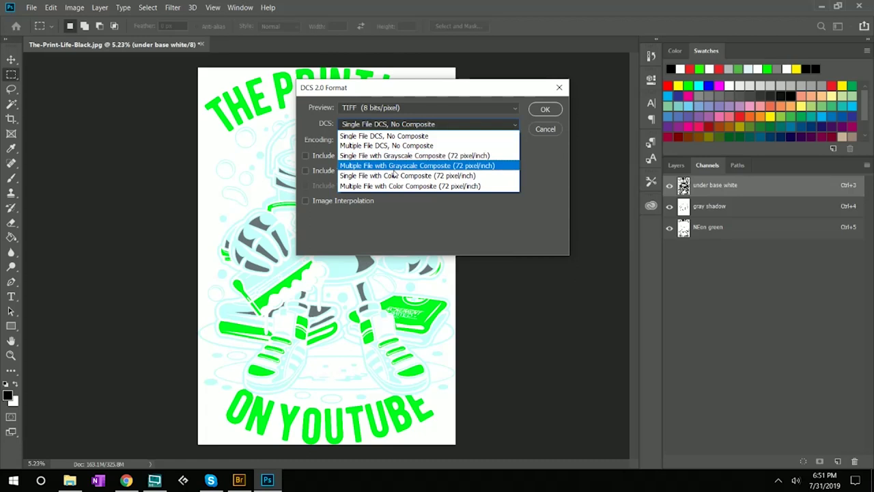
left_click(393, 177)
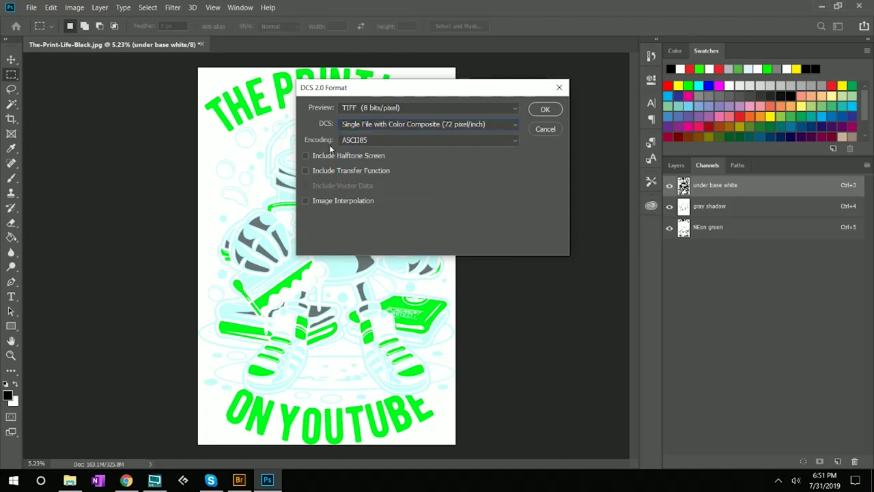
left_click(547, 111)
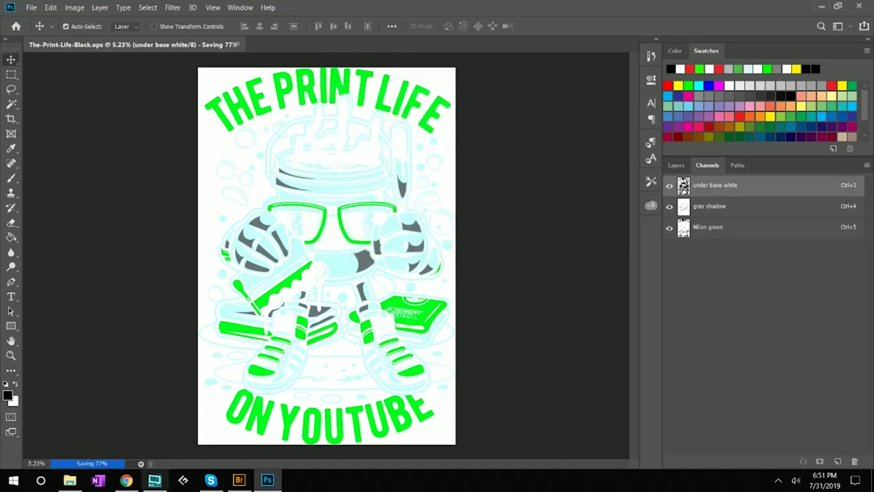
Step: From Bridge's Screen Print Assets folder, open registration marks.ai in Illustrator, dismissing a save error
left_click(239, 480)
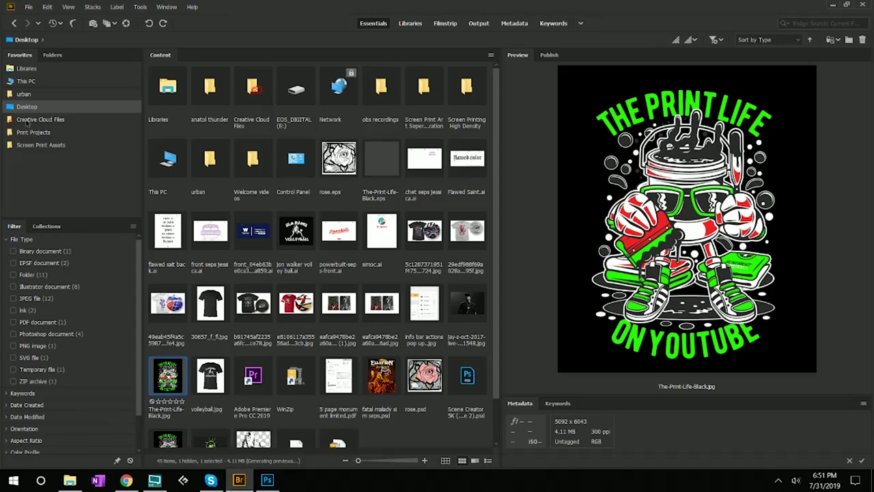
left_click(22, 146)
left_click(463, 197)
left_click(385, 92)
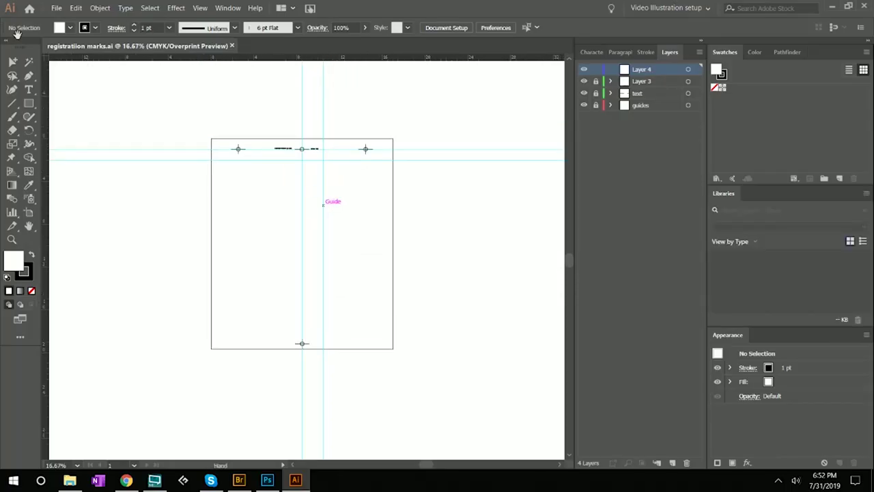
Step: Place splatters seps.eps as linked artwork through File > Place
left_click(56, 9)
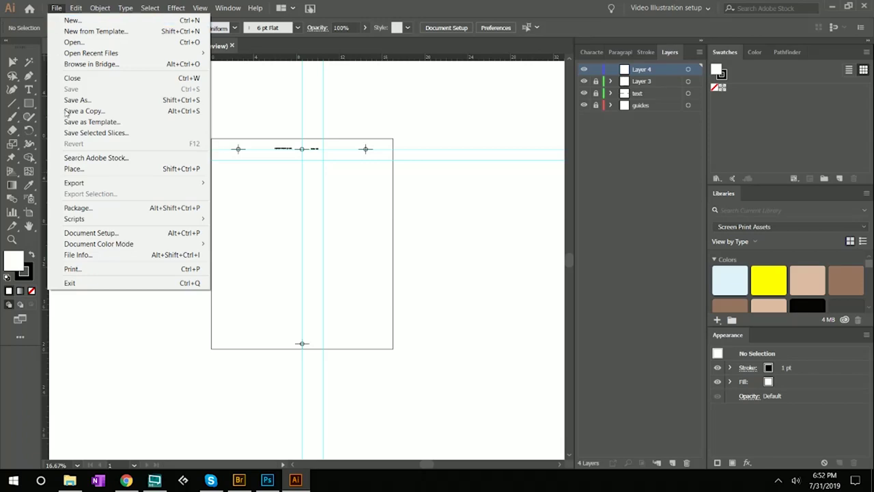
left_click(74, 169)
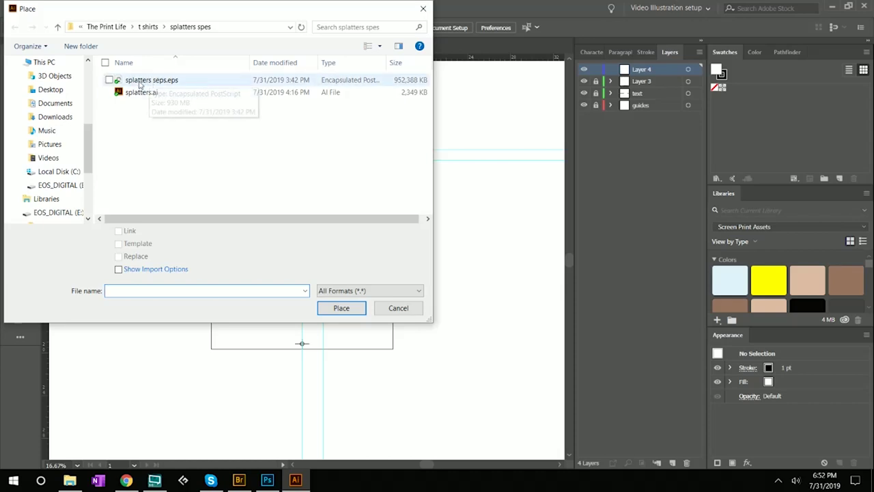
left_click(141, 81)
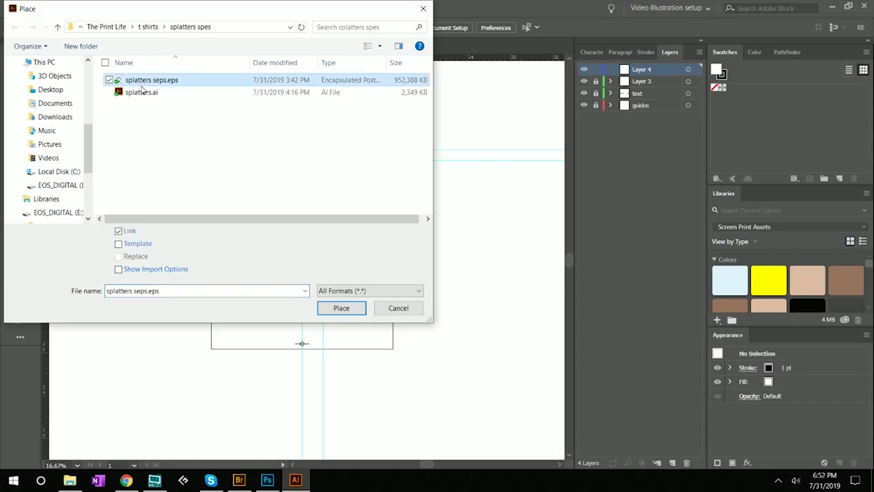
left_click(341, 309)
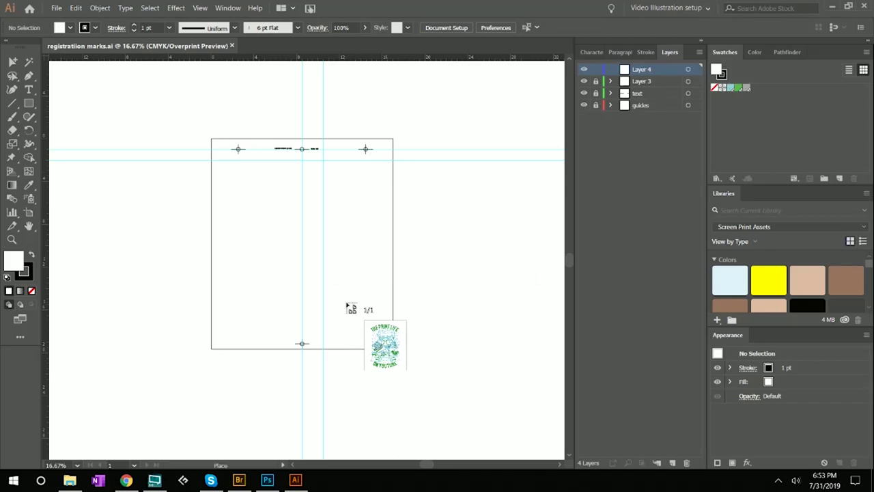
Step: Drop the separations onto the artboard, shrink them proportionally and move them up and left
left_click(255, 170)
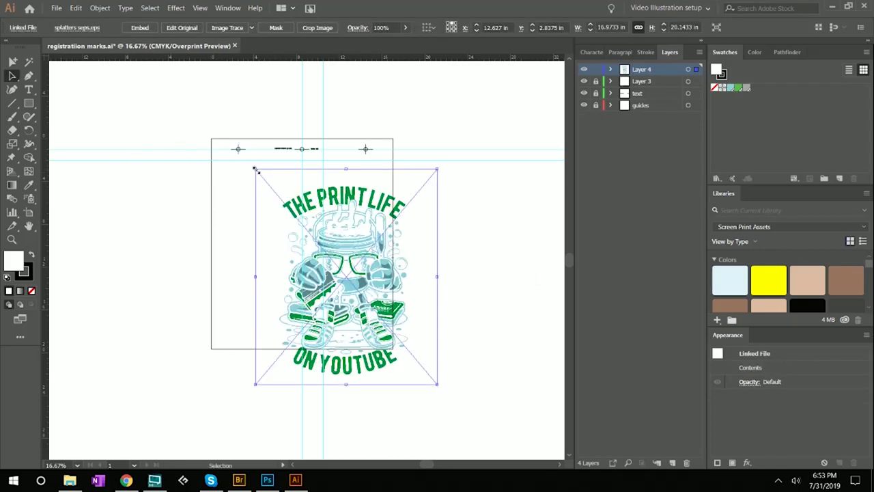
left_click_drag(435, 388, 389, 326)
scroll(311, 261, "up", 1)
scroll(311, 262, "up", 5)
scroll(312, 261, "down", 5)
left_click_drag(337, 205, 323, 192)
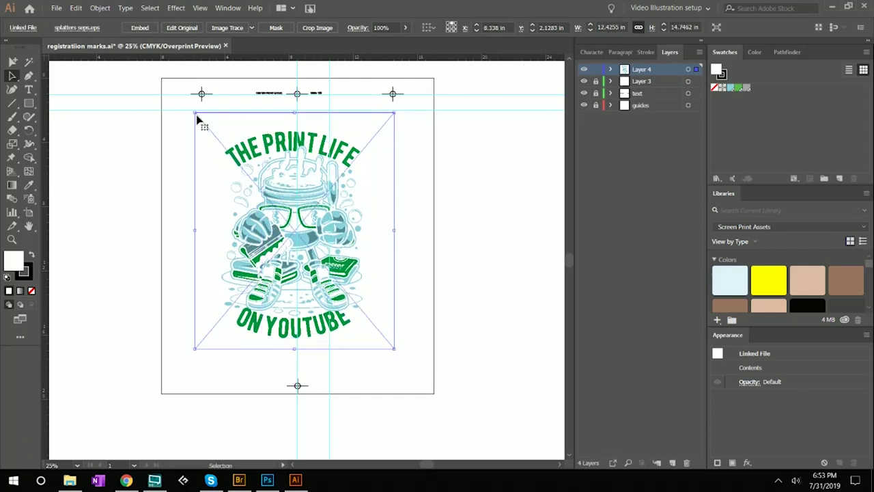
Step: Fine-tune the artwork's size and position below the top registration marks, then save the document
left_click_drag(196, 114, 216, 136)
left_click_drag(292, 227, 285, 210)
scroll(292, 191, "up", 2)
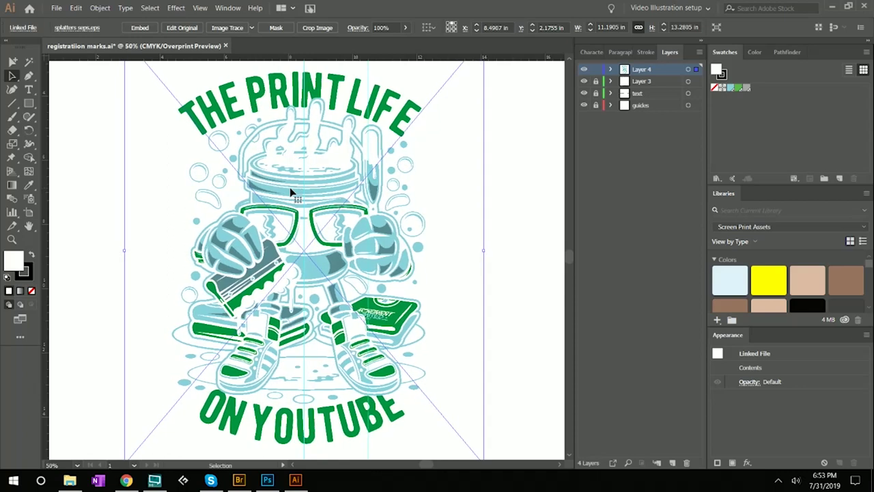
left_click(101, 182)
scroll(101, 182, "down", 2)
left_click_drag(127, 195, 175, 200)
left_click(56, 9)
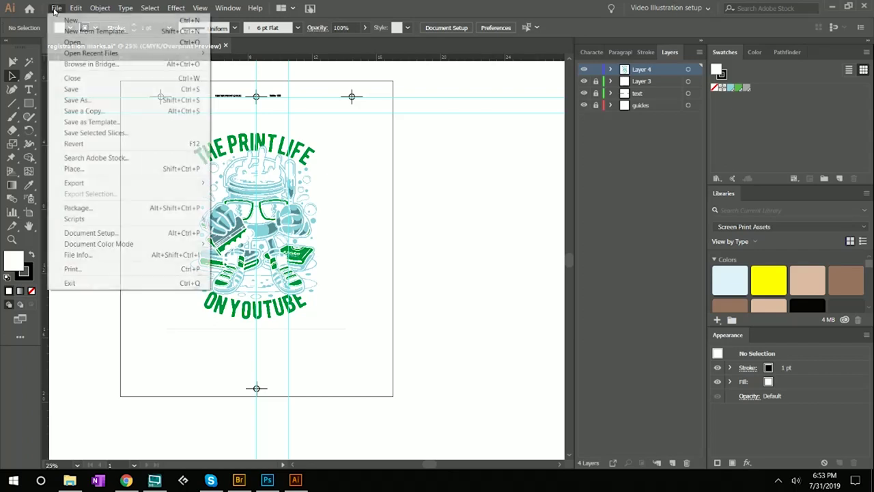
left_click(71, 90)
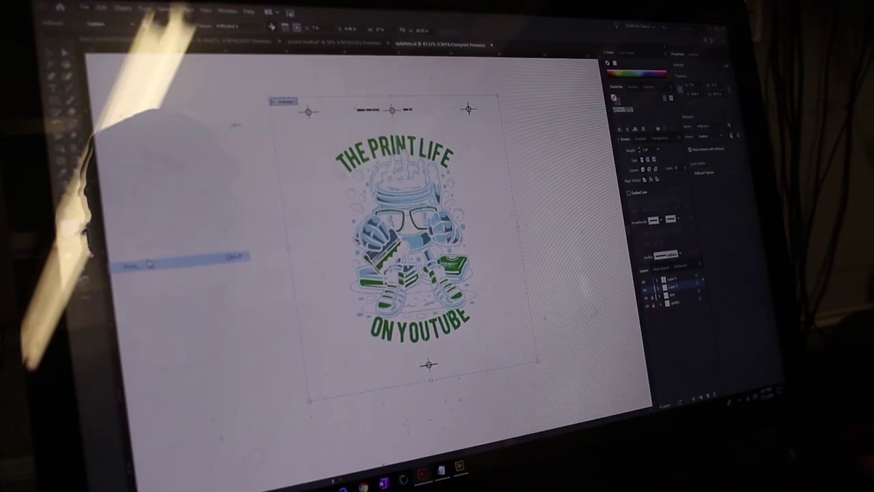
Step: Print the artboard as Separations (Host-Based) to the AccuRIP Epson 4800 printer
key("ctrl+p")
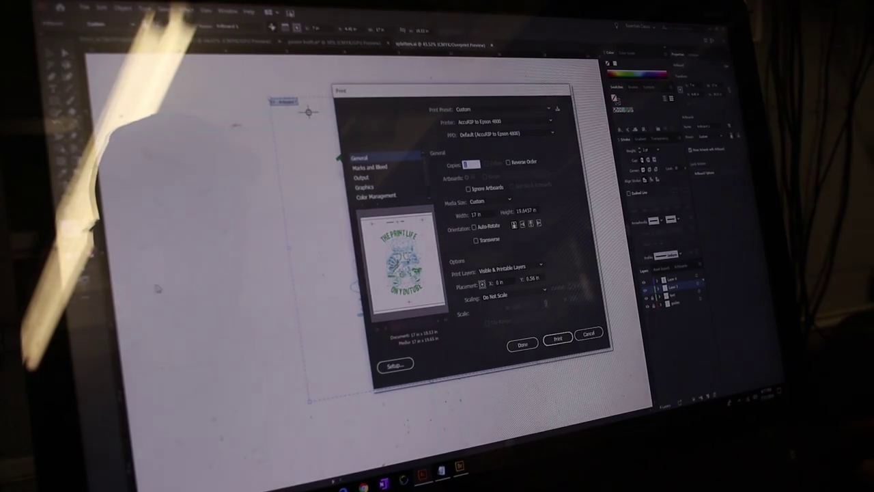
left_click(362, 177)
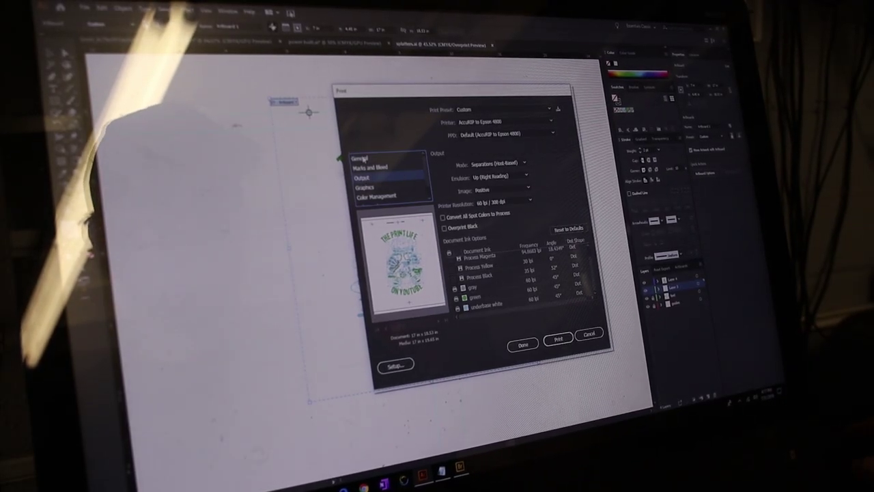
left_click(360, 158)
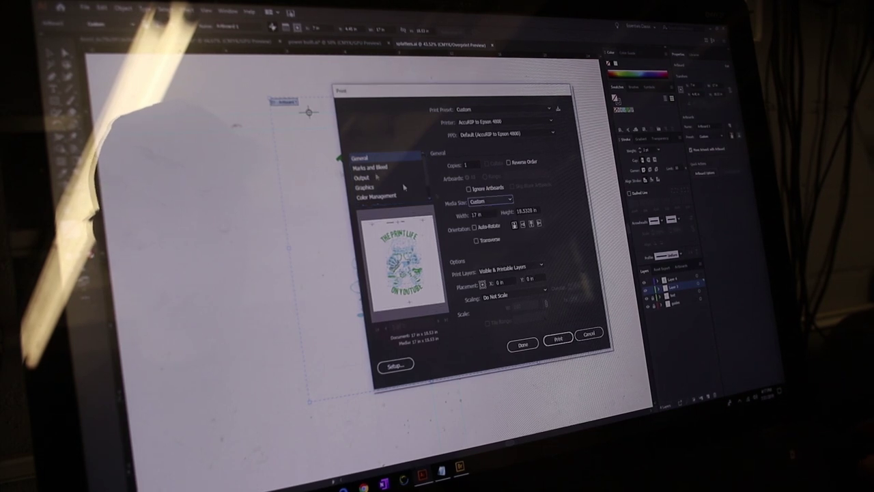
left_click(368, 179)
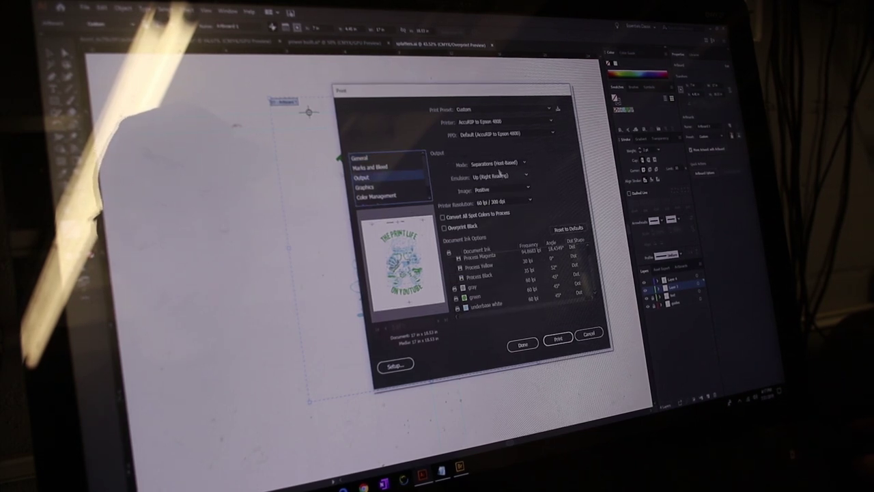
left_click(499, 164)
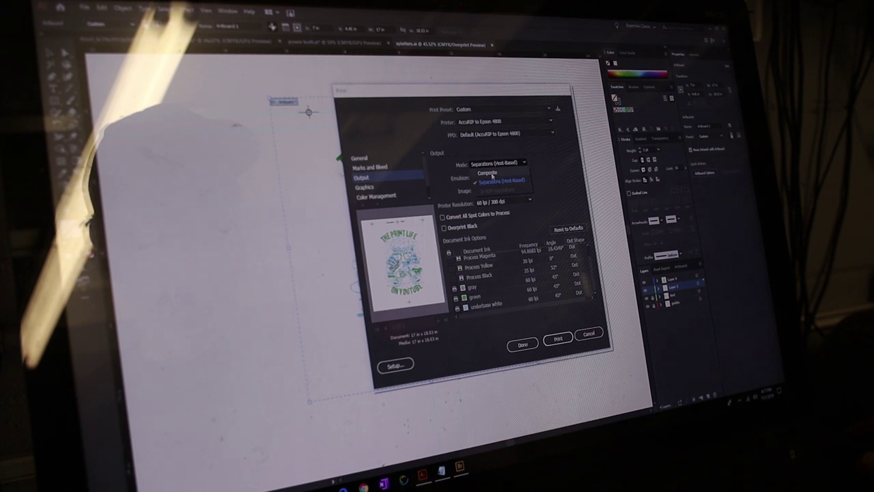
left_click(499, 181)
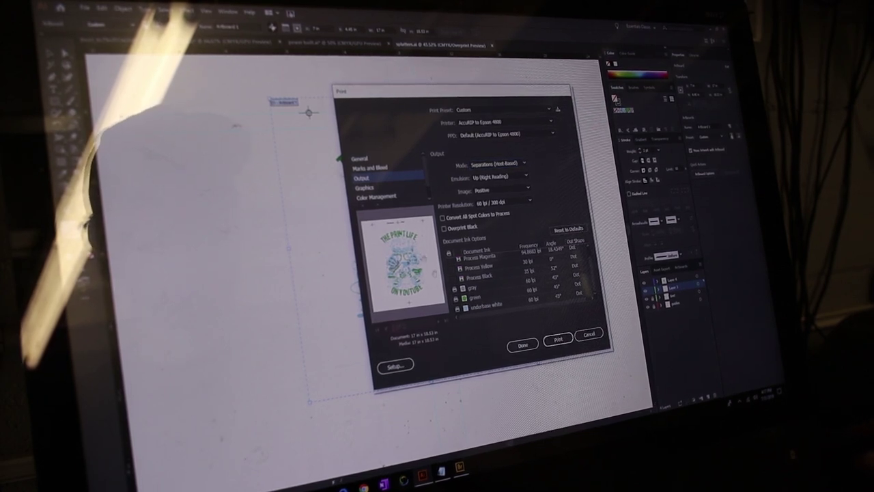
left_click(558, 340)
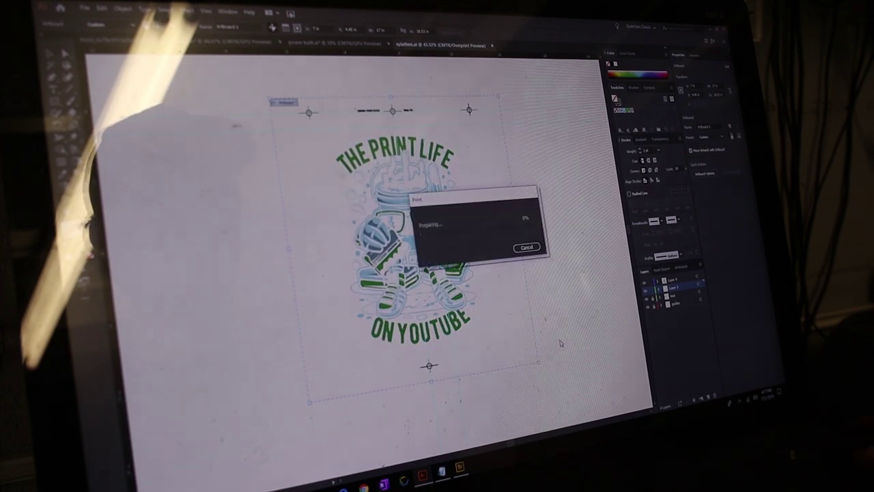